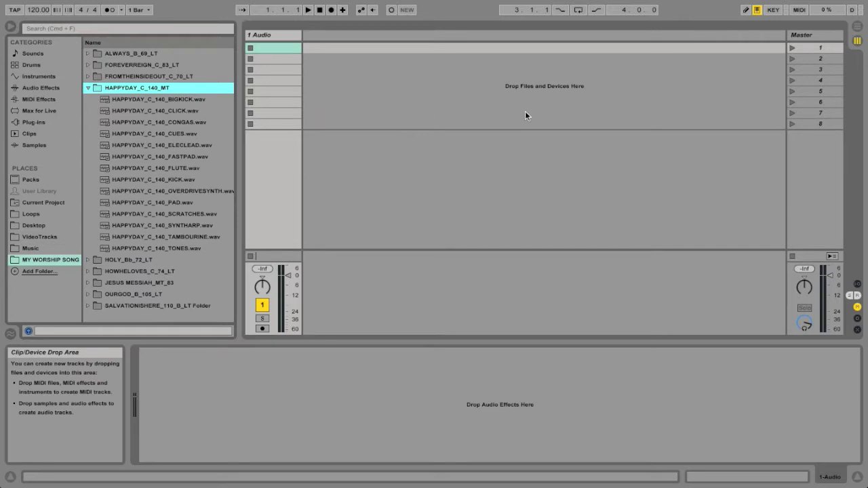
Drag the fourteen HAPPYDAY_C_140 stems, BIGKICK through TONES, into the Arrangement as separate tracks
left_click(856, 33)
left_click(857, 39)
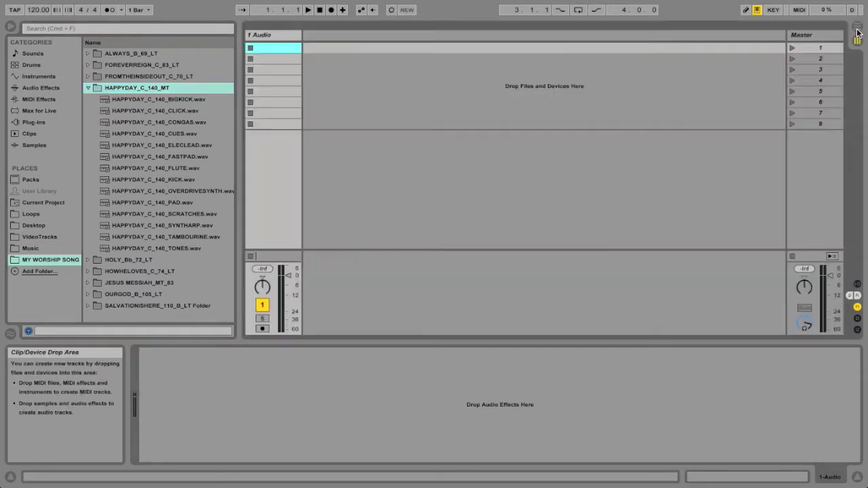
left_click(857, 27)
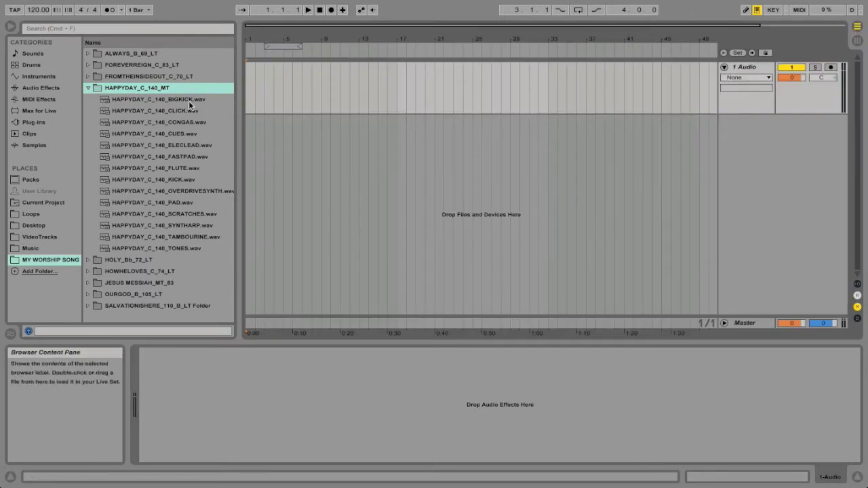
left_click(110, 88)
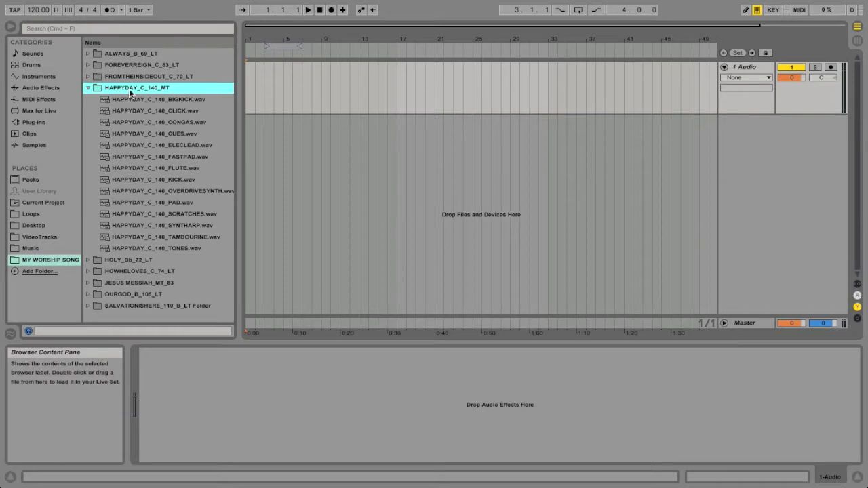
left_click(174, 99)
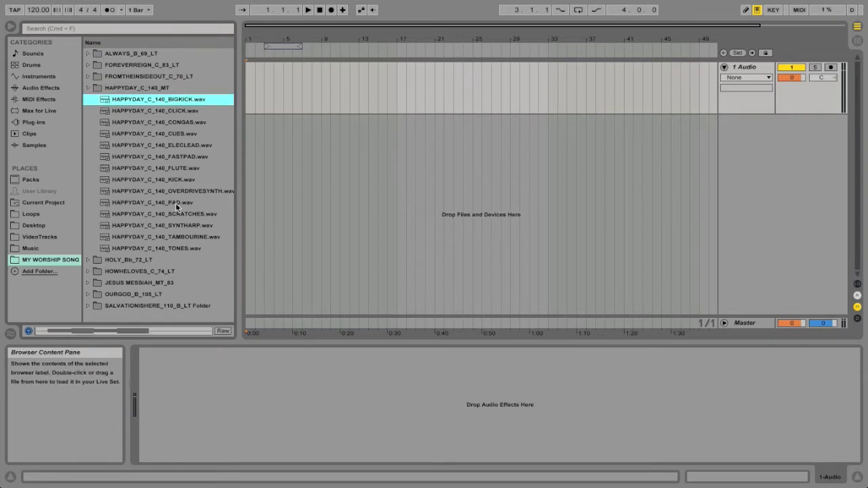
key("Tab")
left_click(176, 248)
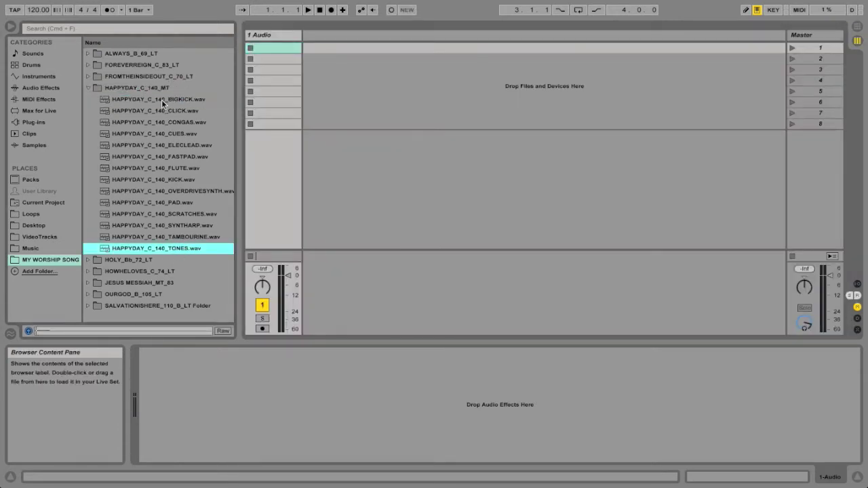
left_click(162, 100)
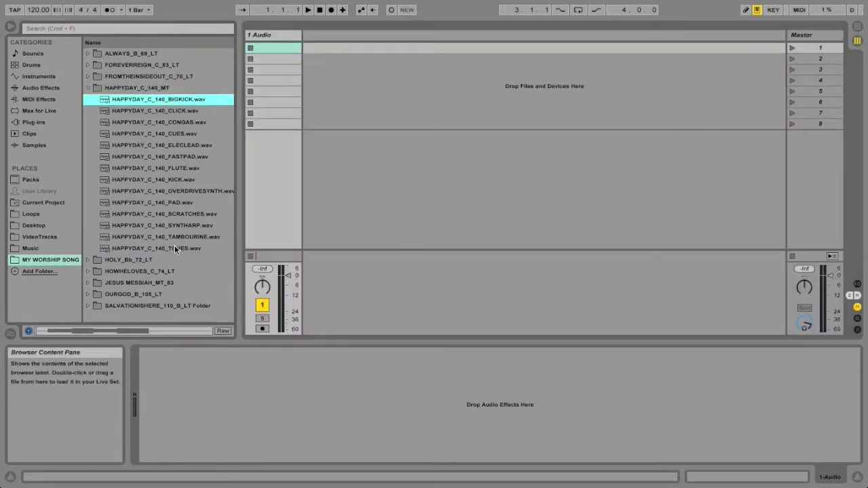
left_click(174, 248, "shift")
key("Tab")
left_click(136, 108)
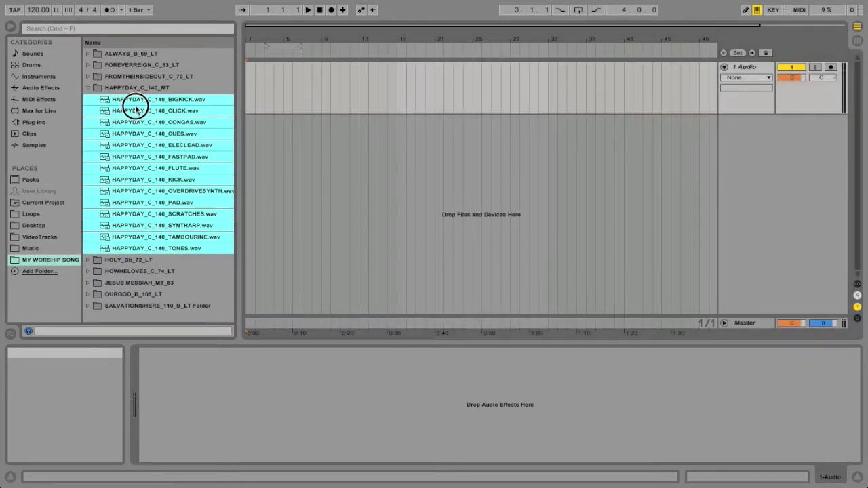
mouse_move(136, 108)
left_mouse_down()
mouse_move(265, 99)
mouse_move(271, 79)
mouse_move(249, 73)
mouse_move(334, 74)
mouse_move(250, 72)
mouse_move(380, 72)
mouse_move(335, 112)
mouse_move(327, 80)
mouse_move(249, 74)
left_mouse_up()
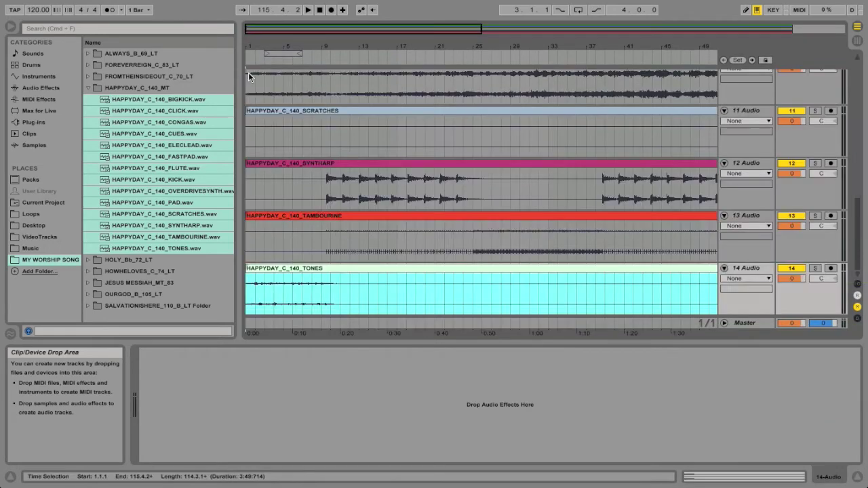
Audition the stems with the metronome switched on, then stop playback
scroll(529, 158, "up", 10)
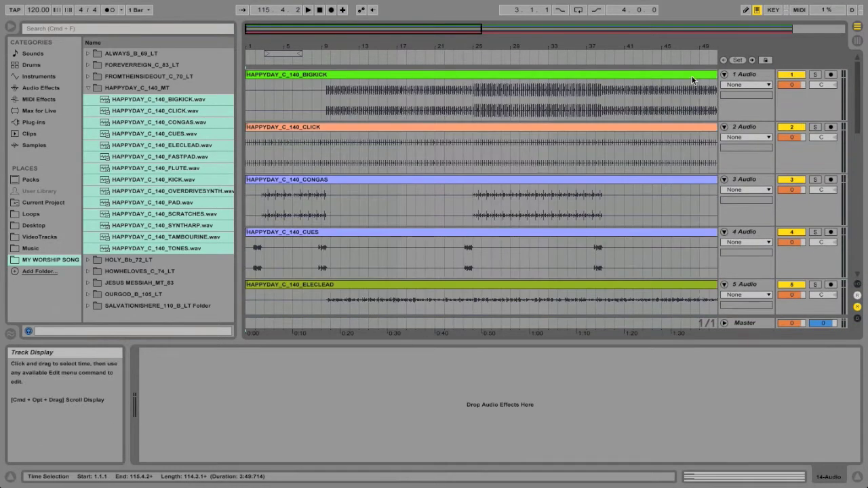
left_click(316, 62)
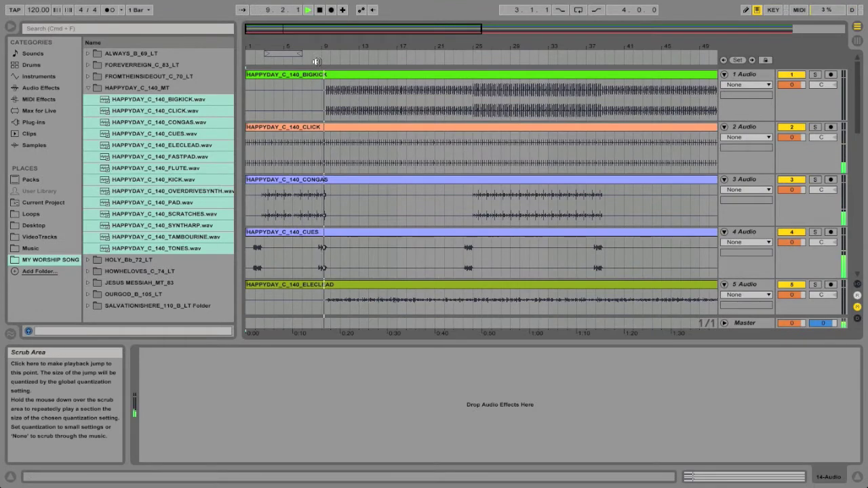
left_click(109, 9)
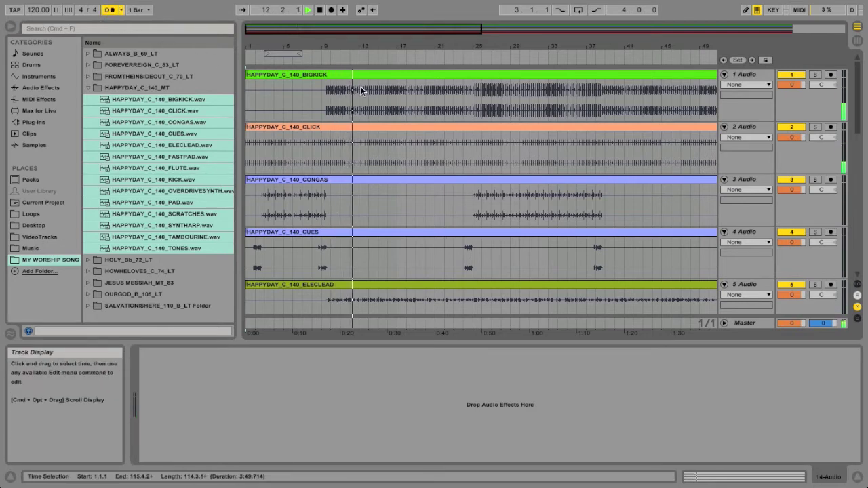
key("space")
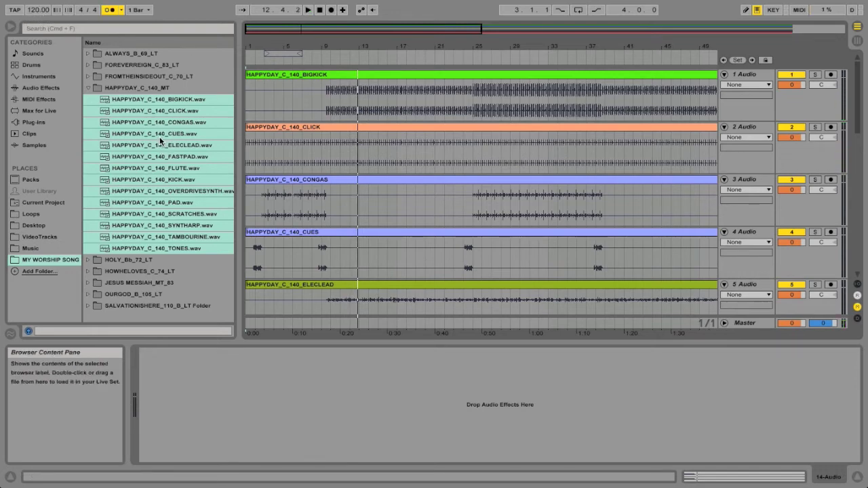
Set the song tempo to 140 BPM
left_click(30, 11)
type("14")
key("Return")
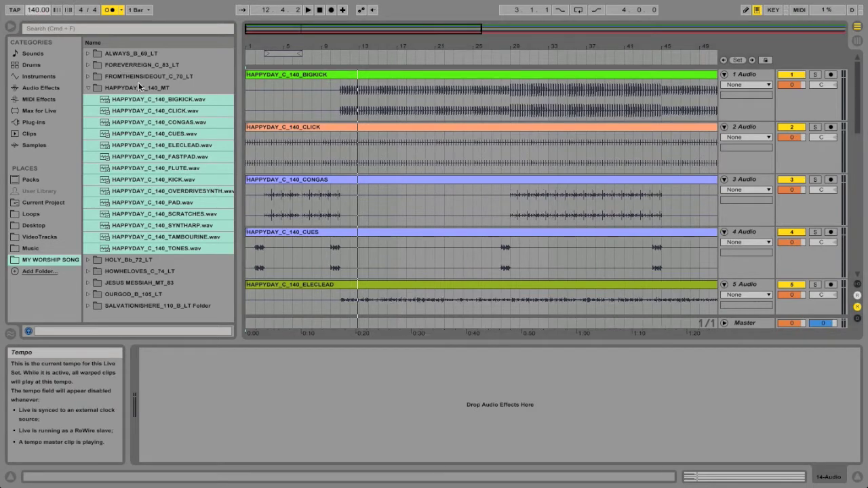
mouse_move(293, 26)
left_mouse_down()
mouse_move(285, 38)
mouse_move(293, 26)
left_mouse_up()
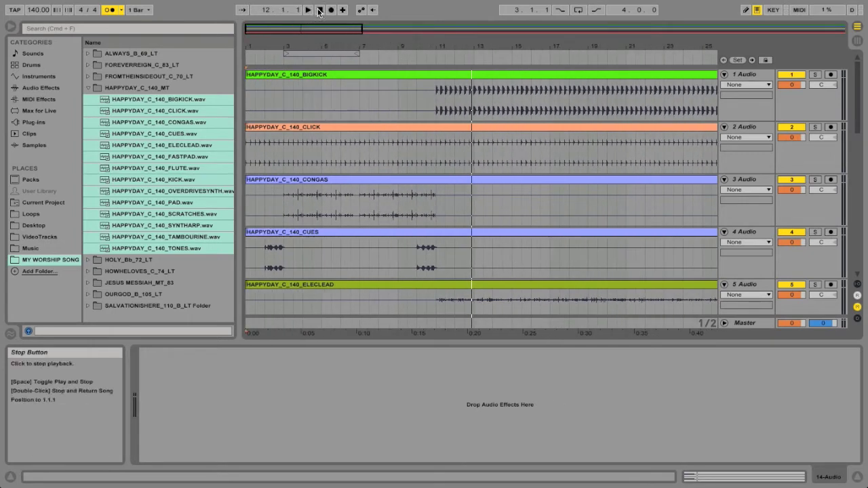
Play the song from the start and from bar 9, then solo the CLICK track
left_click(308, 11)
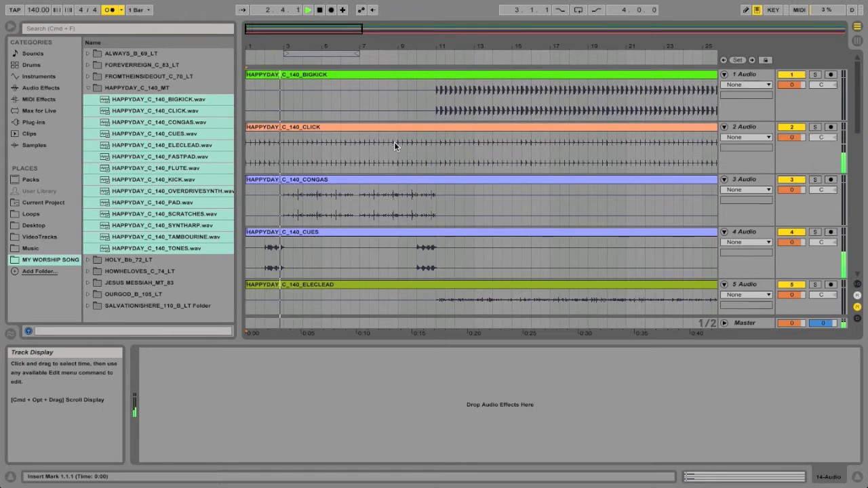
key("space")
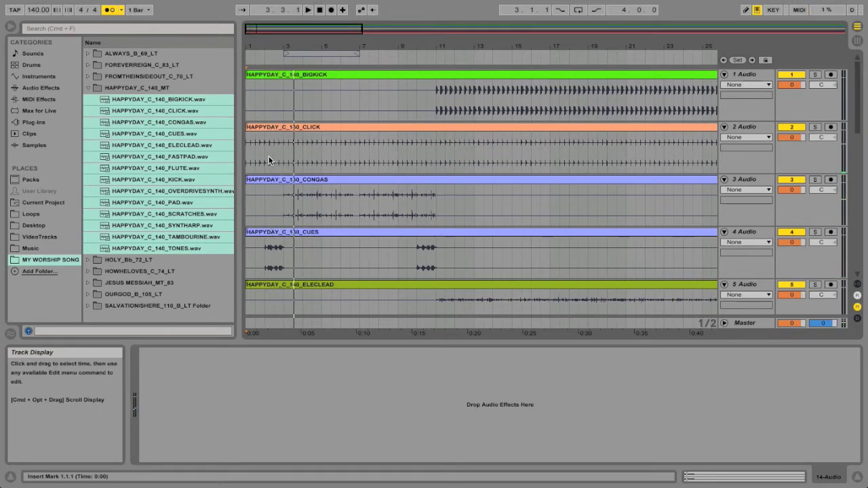
left_click(410, 45)
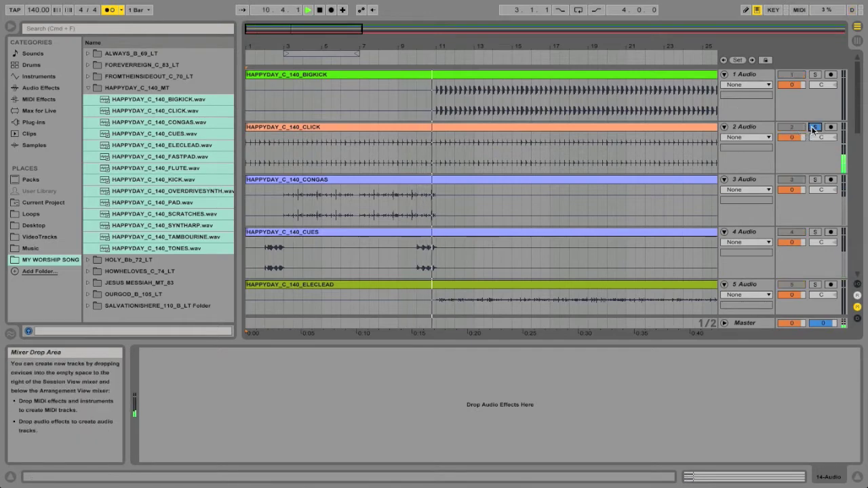
left_click(814, 128)
Unsolo and delete the CLICK track, then narrow the file browser to widen the arrangement
left_click(813, 128)
key("space")
left_click(753, 126)
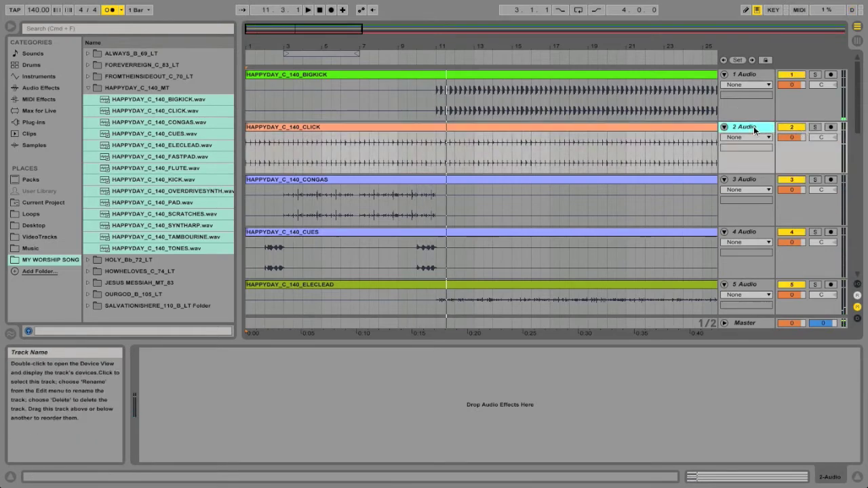
key("Delete")
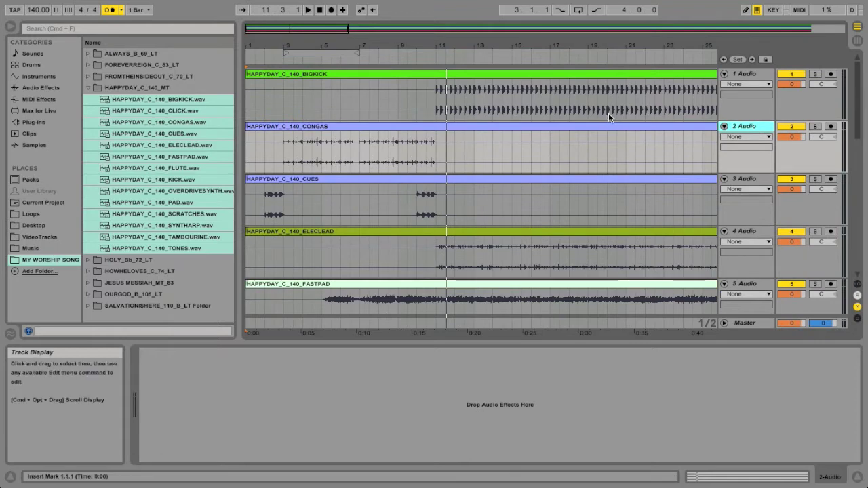
scroll(434, 139, "down", 10)
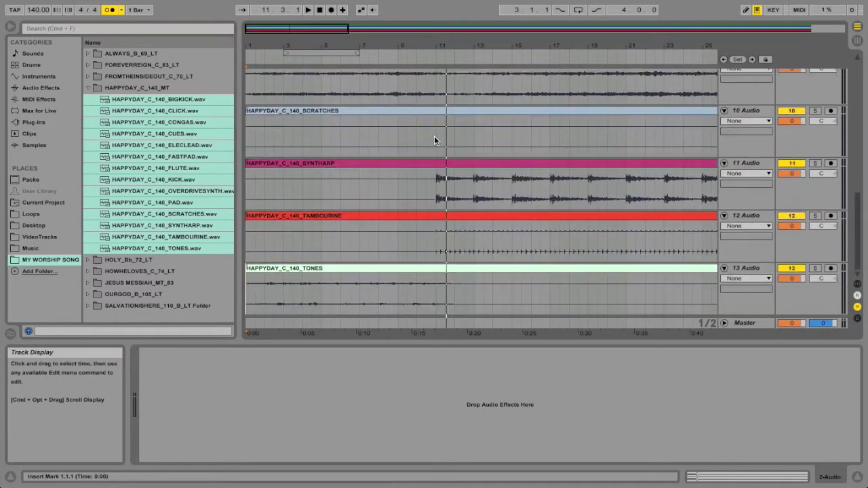
scroll(434, 140, "up", 10)
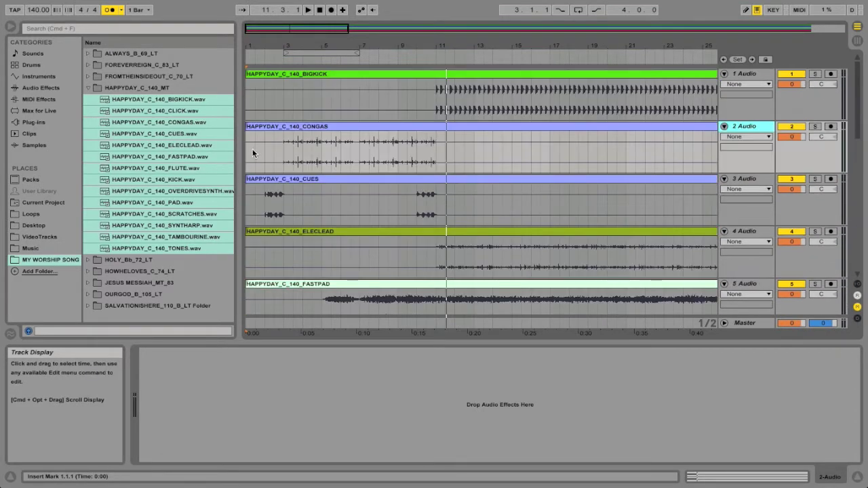
left_click_drag(240, 158, 135, 156)
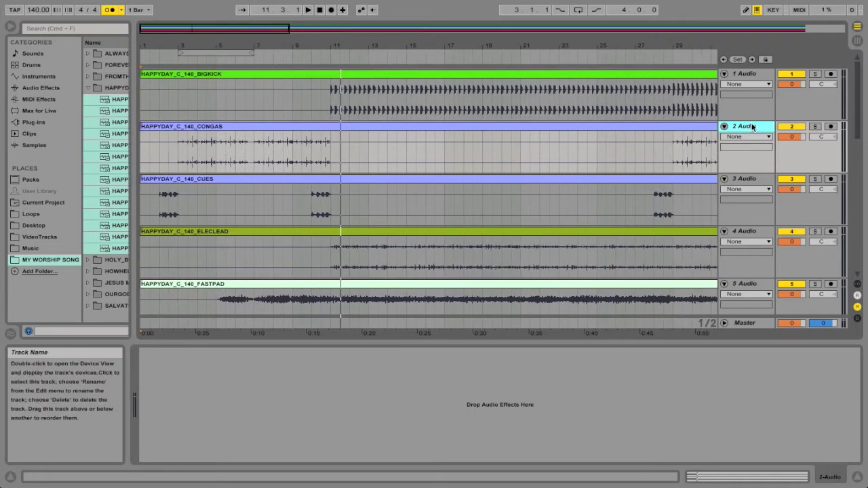
Rename the first three tracks BIGKICK, CONGAS and CUES
left_click(749, 75)
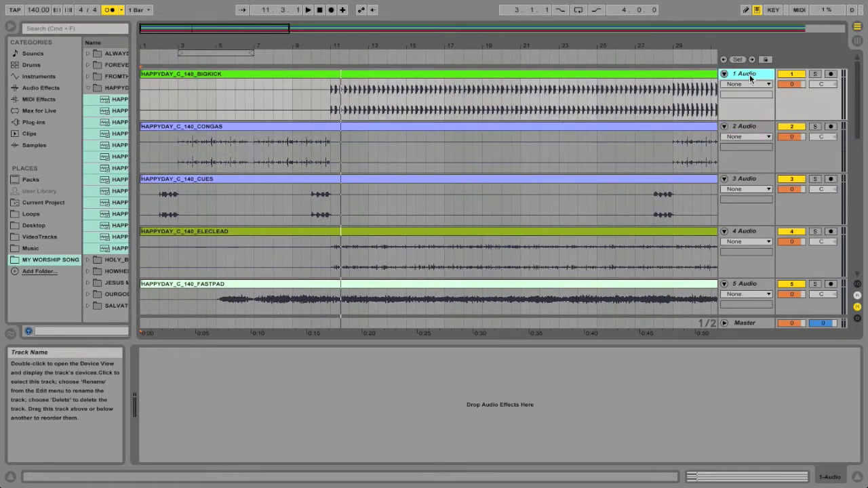
key("super+r")
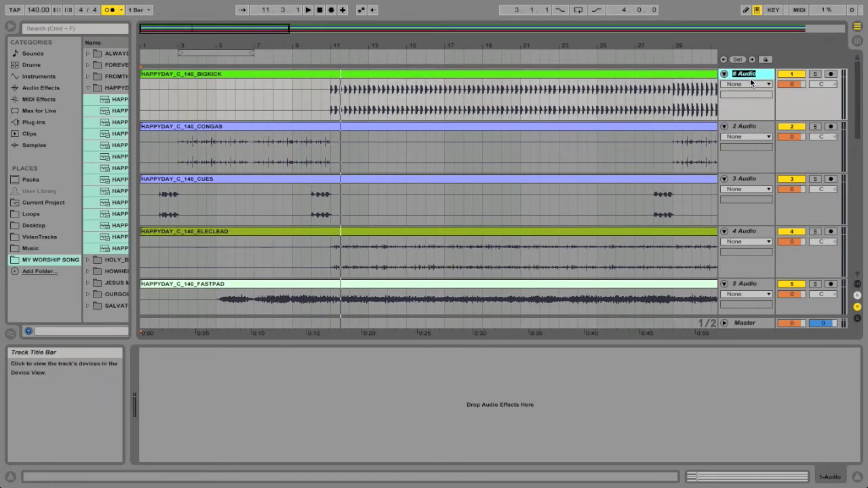
type("BIGKICK")
key("Tab")
type("CONGAS")
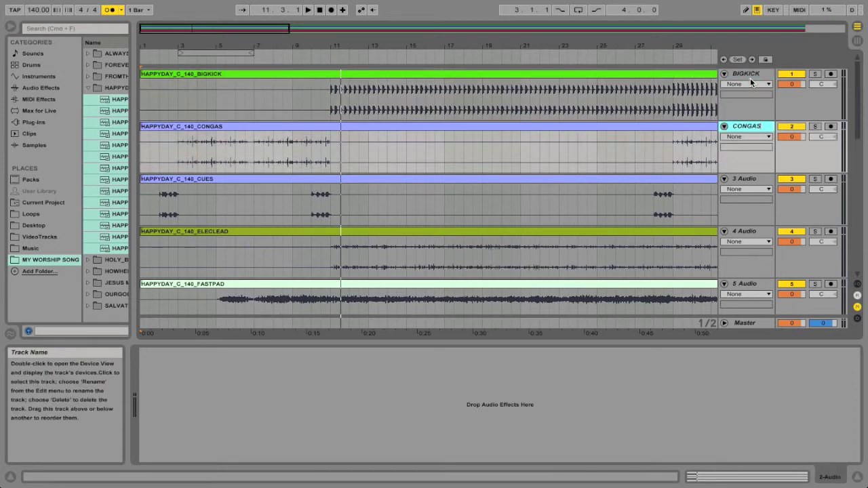
key("Tab")
type("CUES")
key("Return")
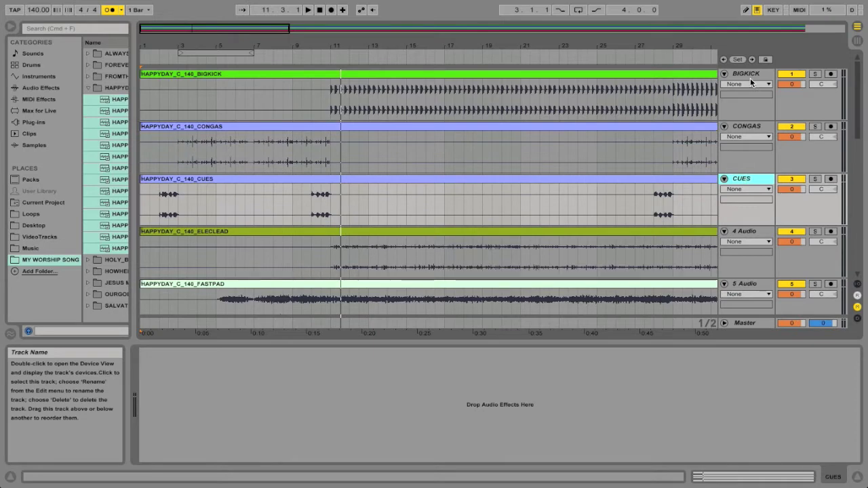
Rename the next tracks ELEC LEAD, FAST PAD, FLUTE and KICK
key("Tab")
type("ELEC LEAD")
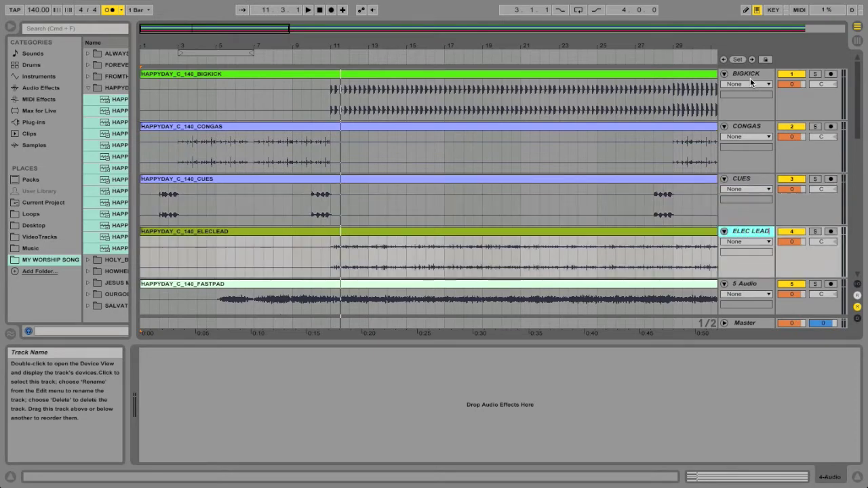
key("Tab")
type("FAS")
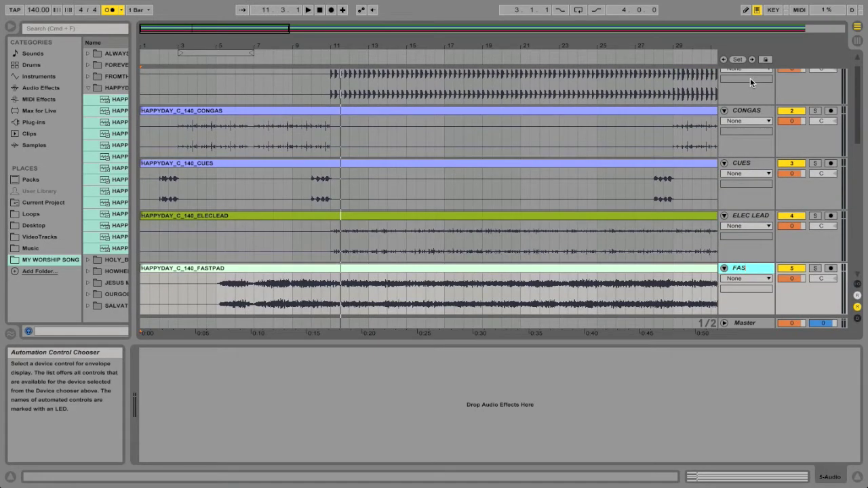
type("T PAD")
key("Tab")
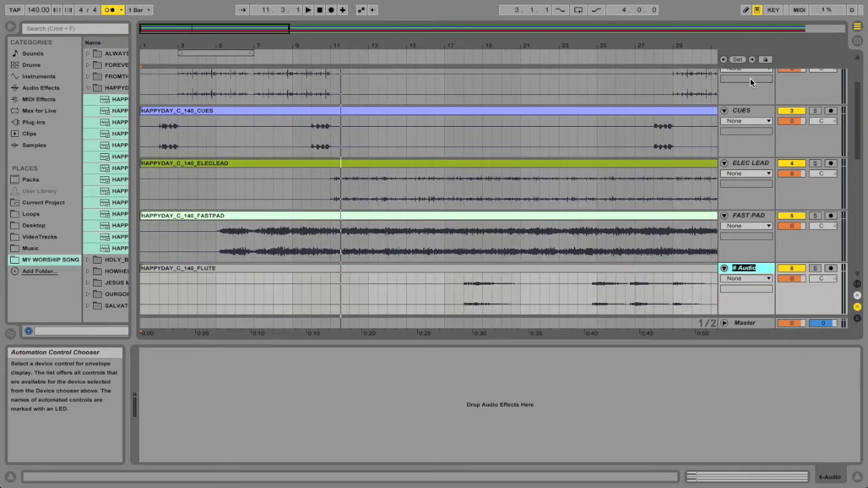
type("FLUTE")
key("Tab")
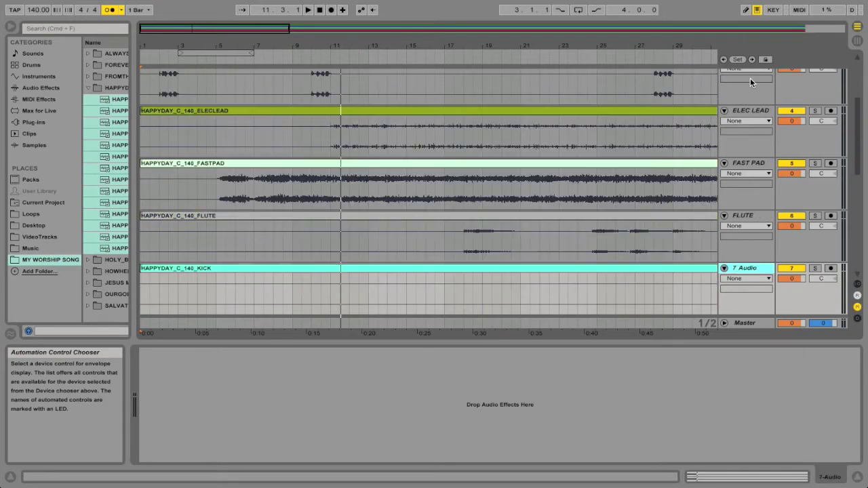
type("KICK")
key("Tab")
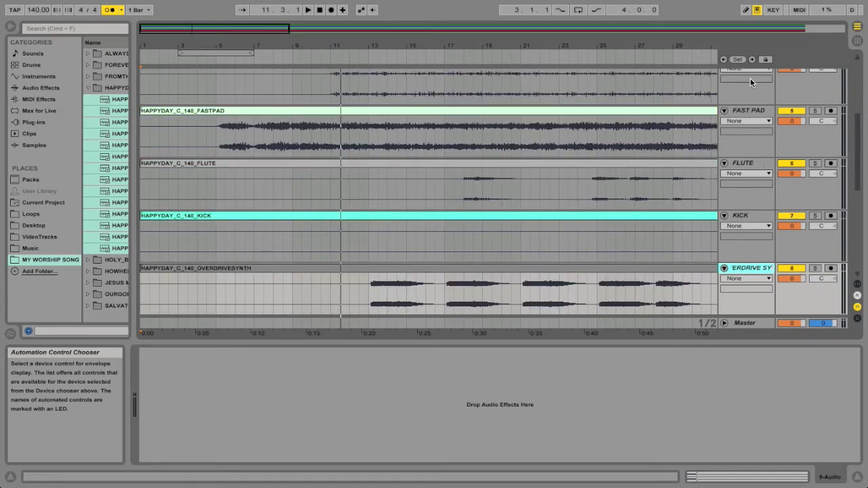
Rename the remaining tracks OVERDRIVE SYNTH, PAD, SCRATCHES, SYNTH HARP, TAMB and TONES
type("OVERDRIVE SYNTH")
key("BackSpace")
key("BackSpace")
key("BackSpace")
key("BackSpace")
key("BackSpace")
key("BackSpace")
key("Tab")
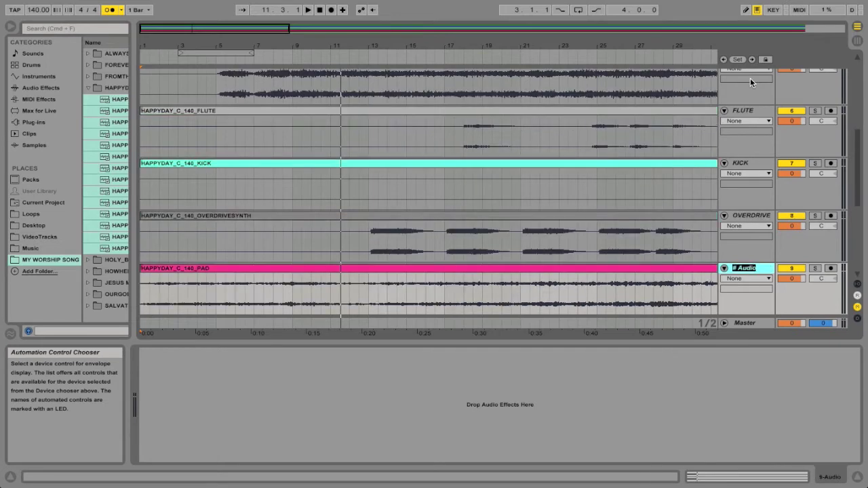
type("PAD")
key("Tab")
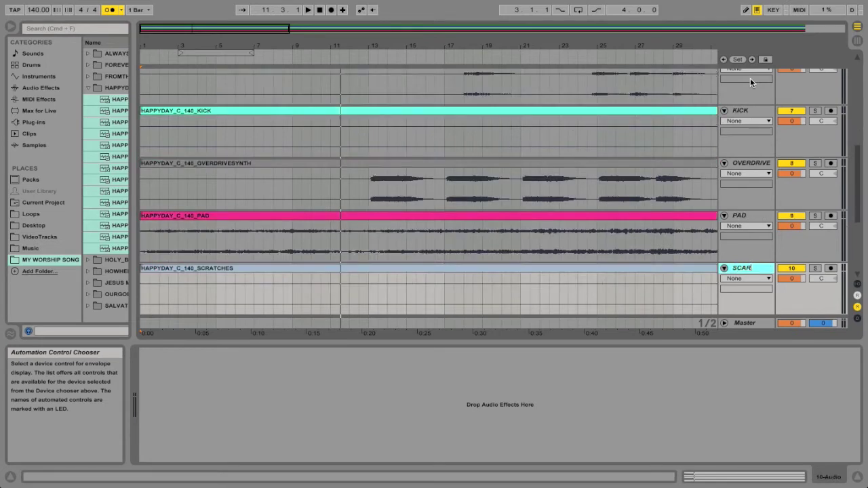
type("SCRATCHES")
key("Tab")
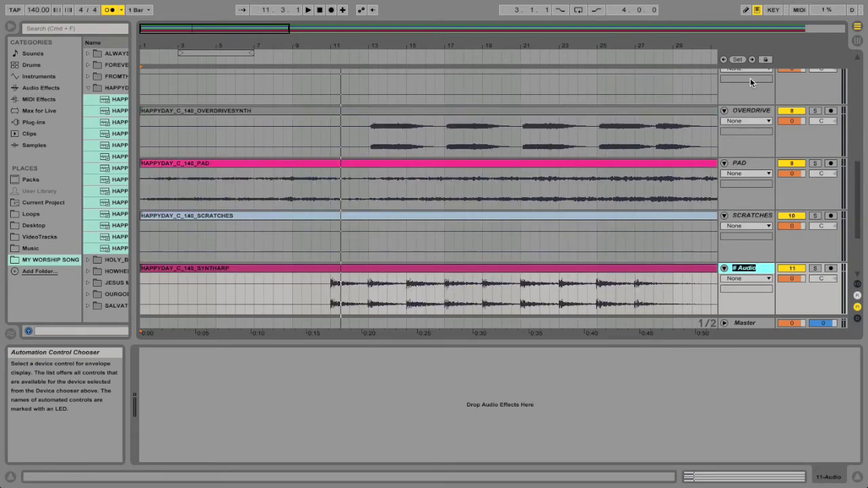
type("SYNTH HARP")
key("Tab")
type("T")
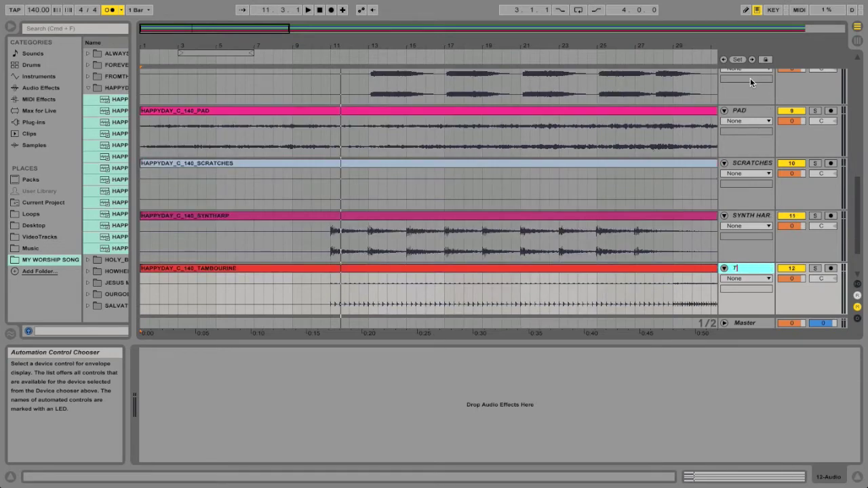
type("AMB")
key("Tab")
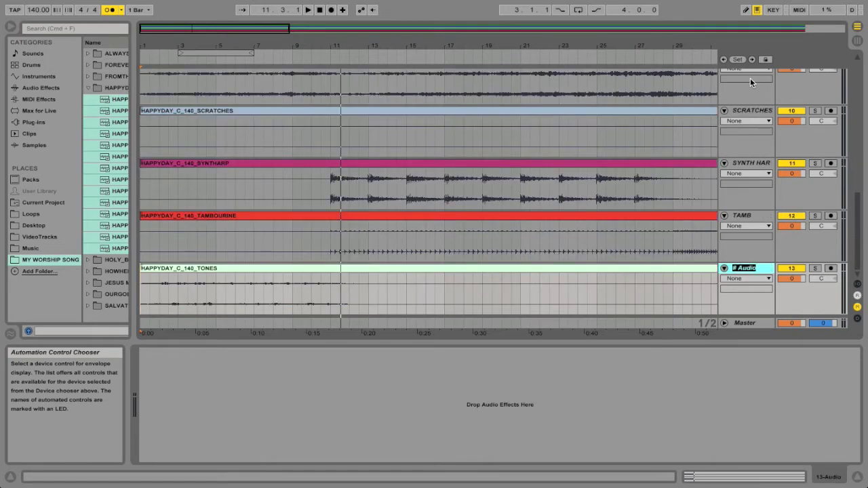
type("TONES")
key("Tab")
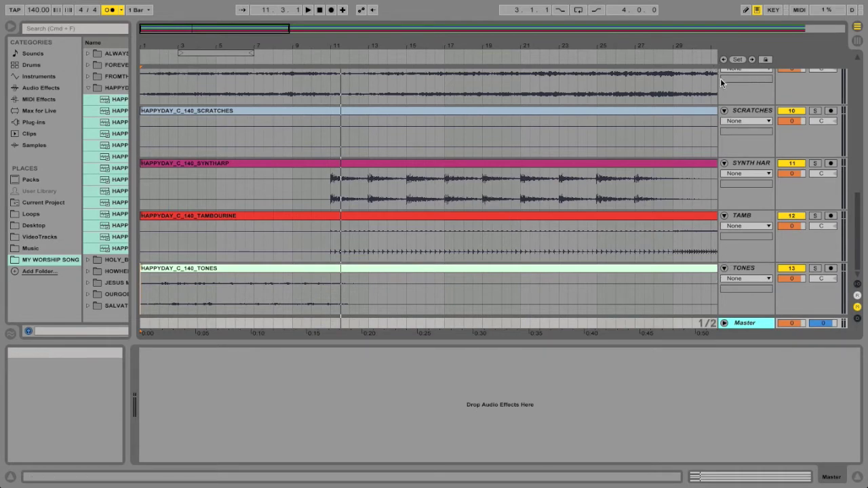
Select the ELEC LEAD, CUES, CONGAS and BIGKICK tracks in turn and move playback to bar 10
scroll(732, 101, "up", 10)
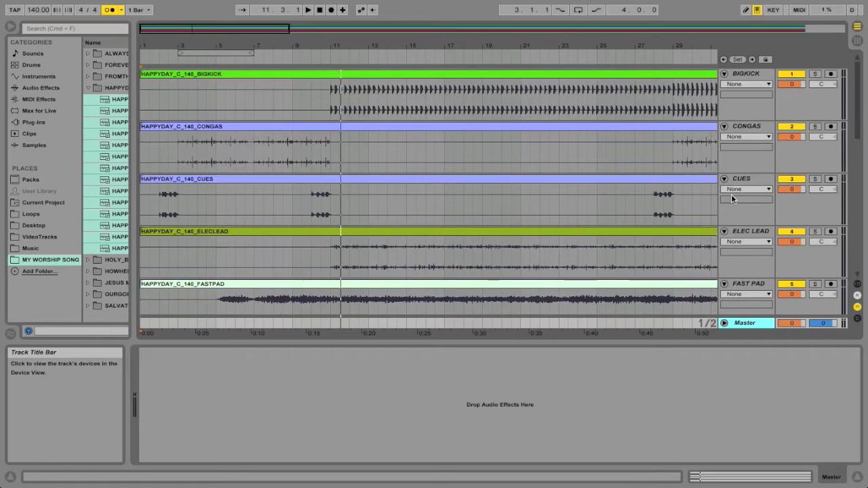
left_click(744, 231)
left_click(745, 180)
left_click(746, 127)
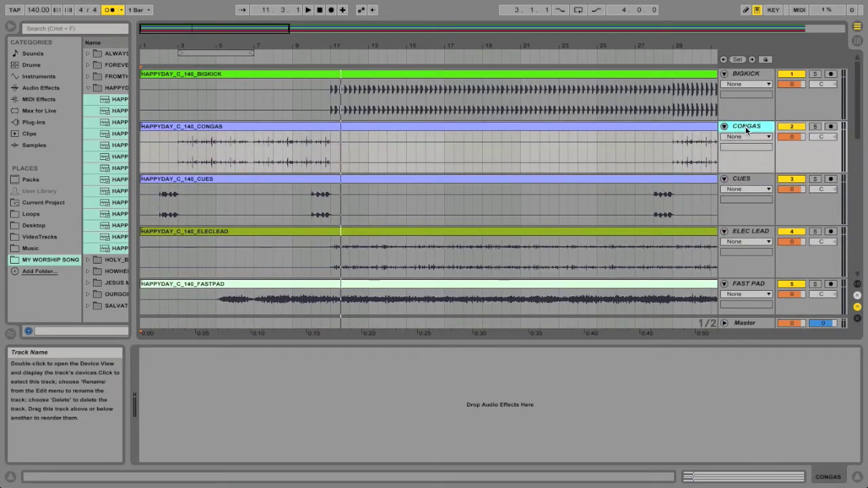
left_click(746, 75)
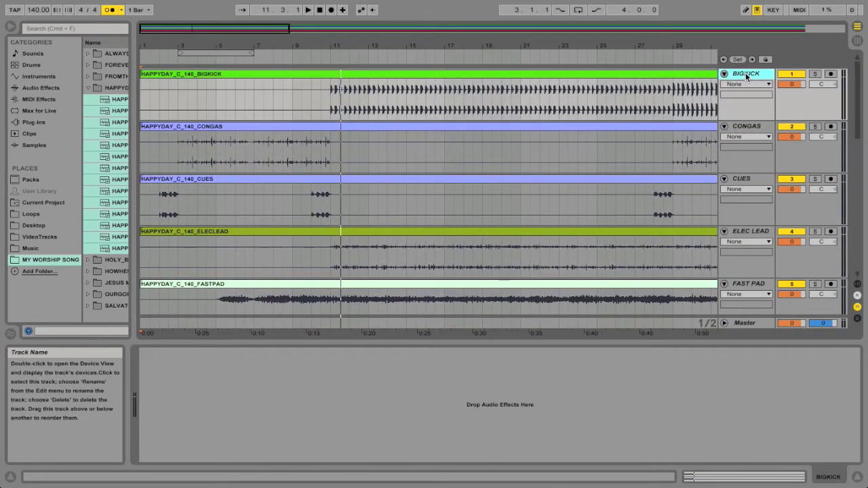
left_click(323, 56)
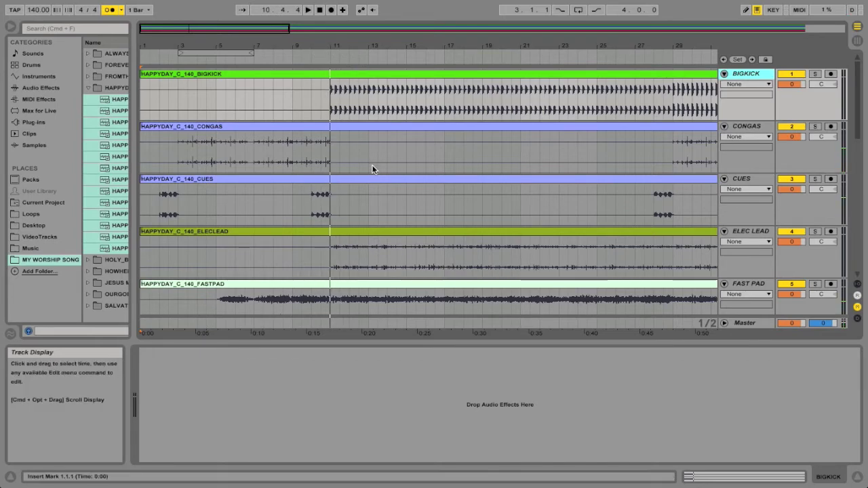
Select all 13 stem clips from BIGKICK down to TONES
left_click(383, 73)
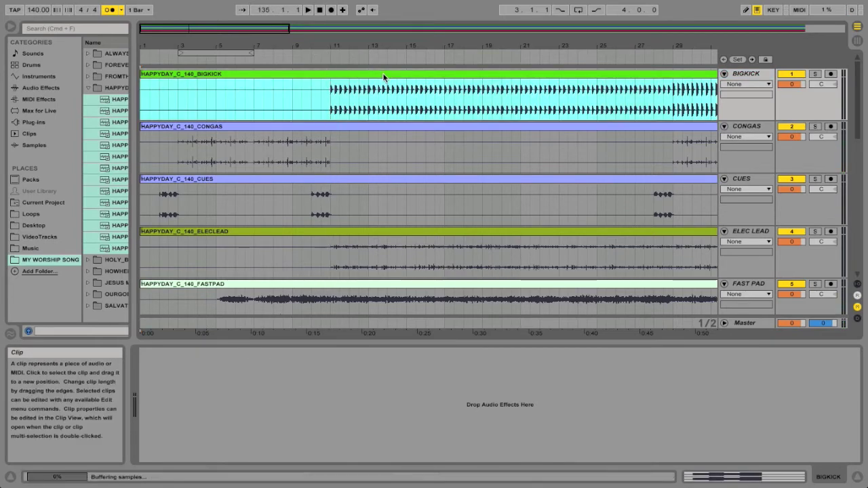
scroll(385, 130, "down", 8)
left_click(396, 267, "shift")
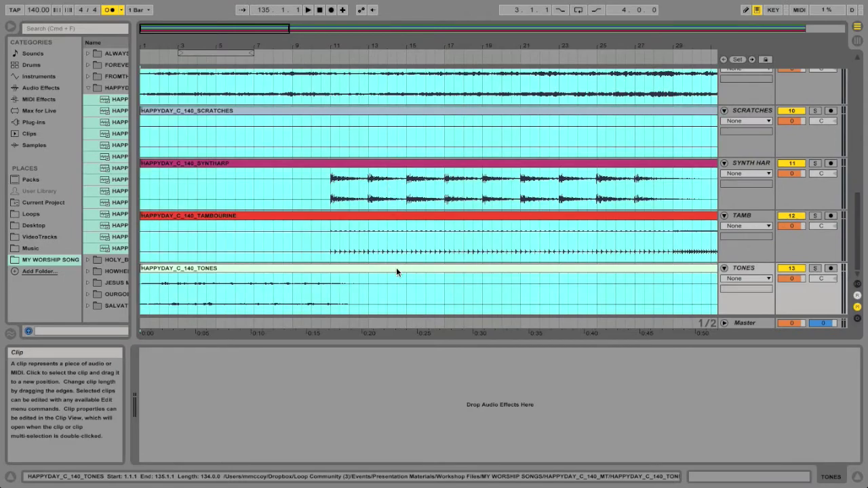
scroll(390, 171, "up", 8)
double_click(389, 126)
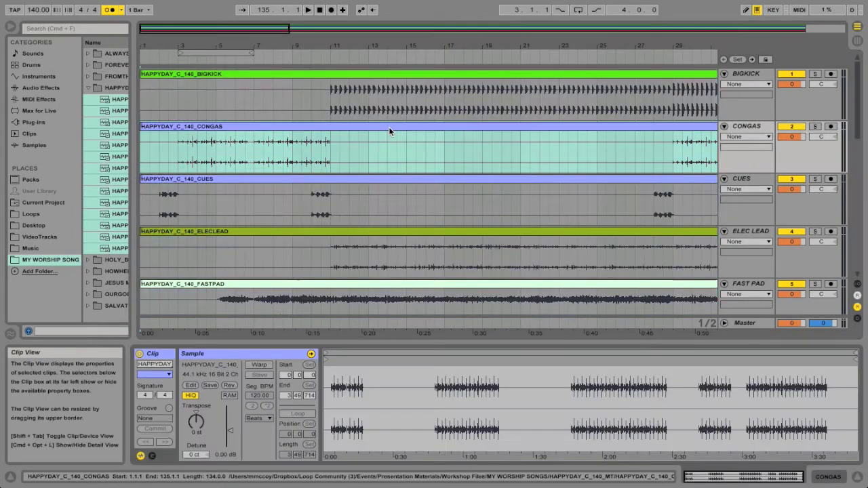
left_click(389, 78)
scroll(392, 89, "down", 8)
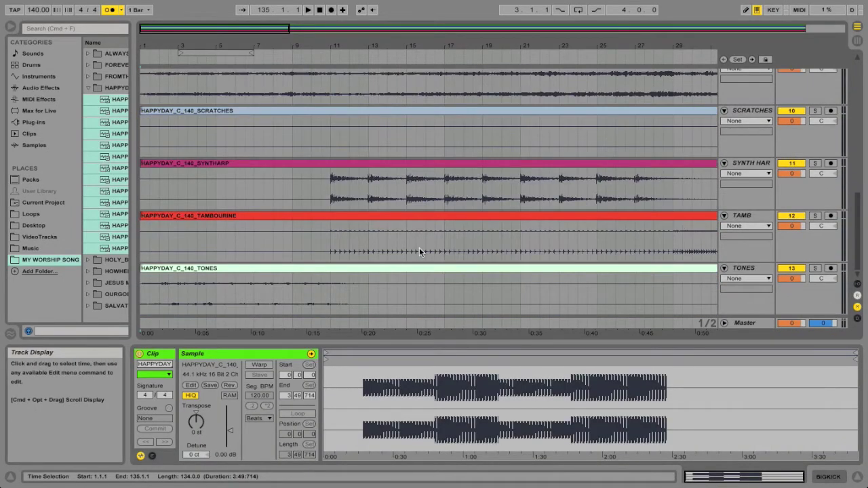
left_click(417, 268, "shift")
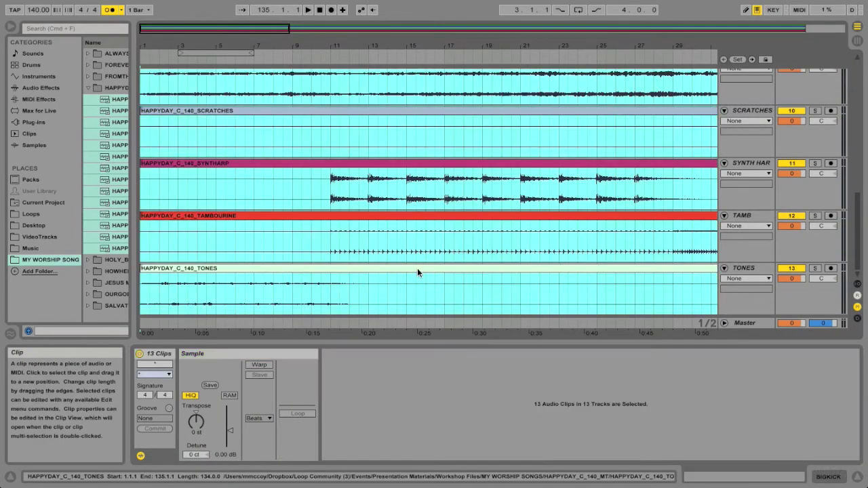
Warp the 13 clips in Complex mode, play them, and lower the master to -3.7 dB
left_click(260, 364)
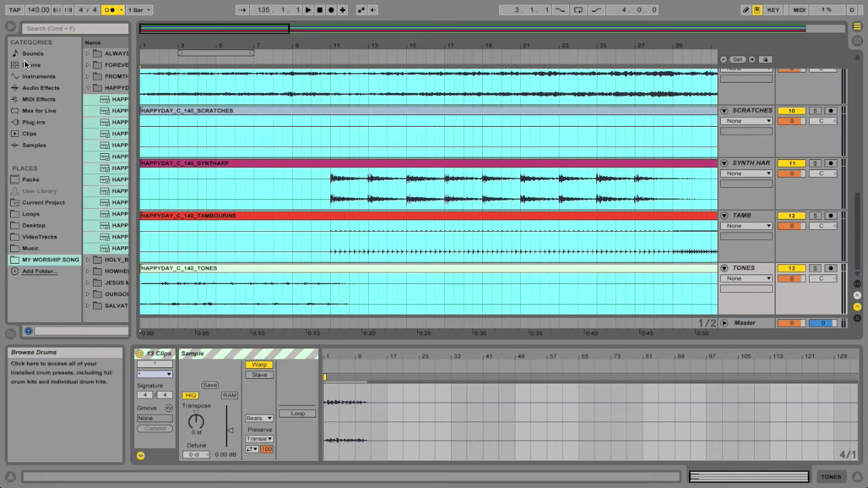
left_click(255, 418)
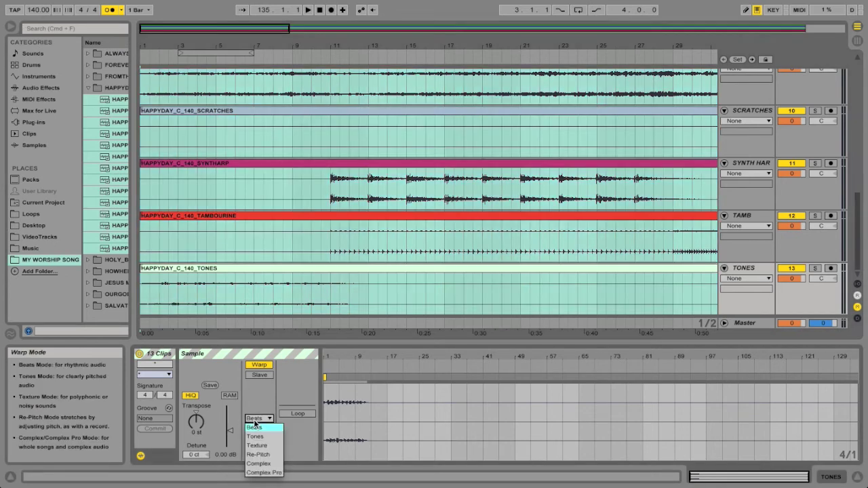
left_click(260, 465)
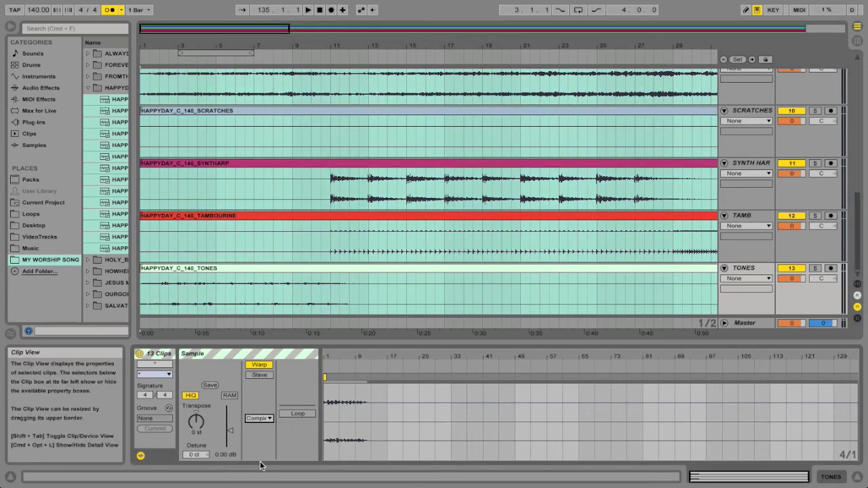
left_click(323, 59)
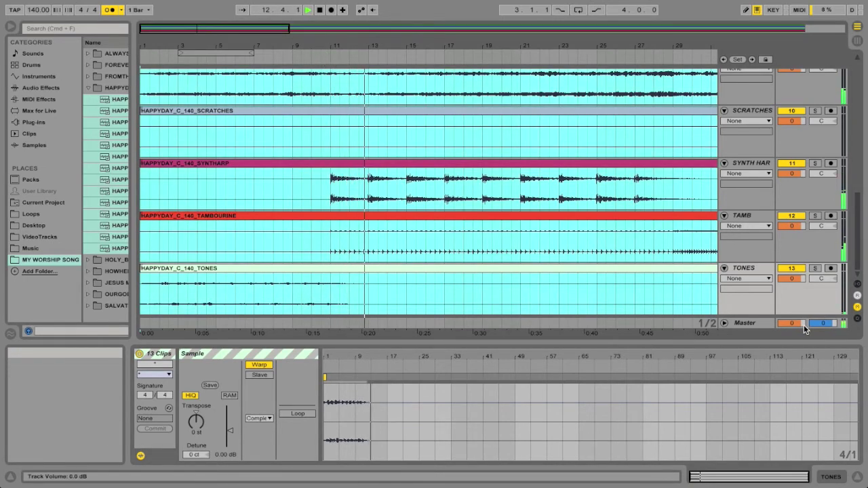
left_click_drag(791, 322, 791, 332)
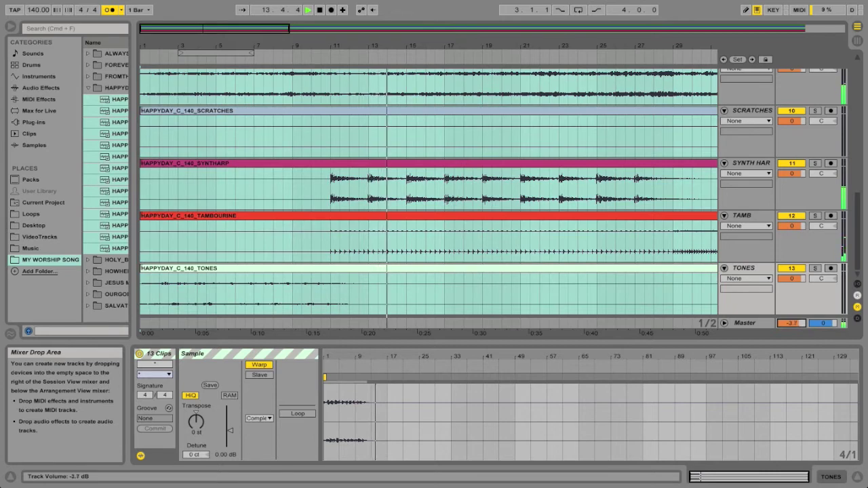
Test a faster tempo, stop, restore 140 BPM, and show the synth harp clip's settings
left_click_drag(38, 10, 38, 1)
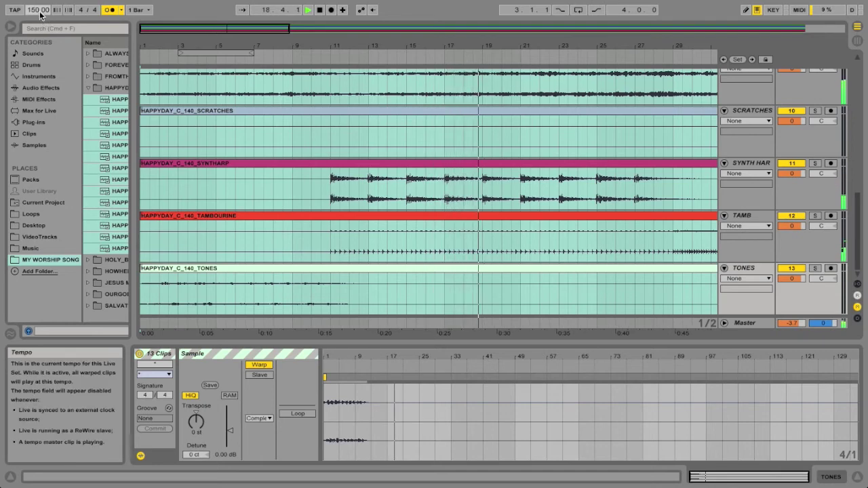
key("space")
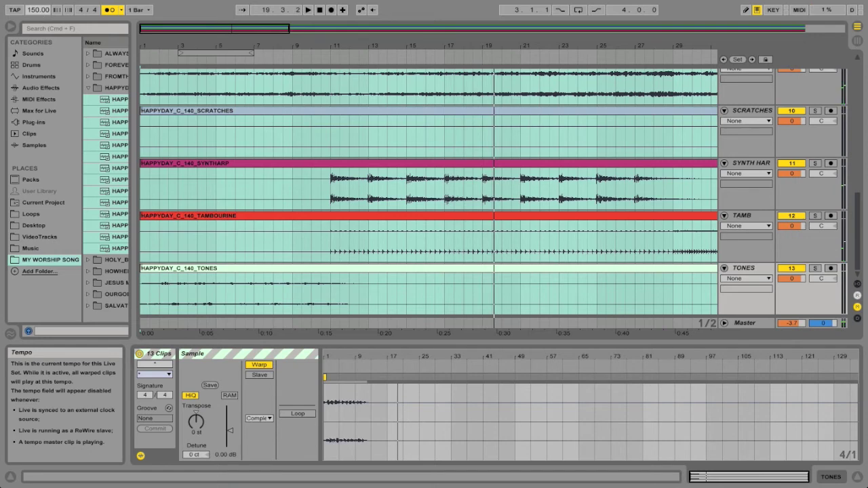
left_click_drag(37, 9, 37, 21)
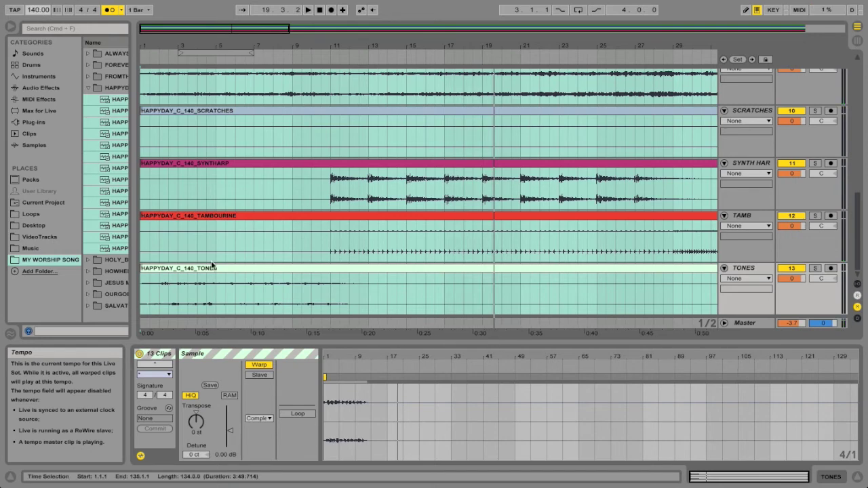
left_click(379, 164)
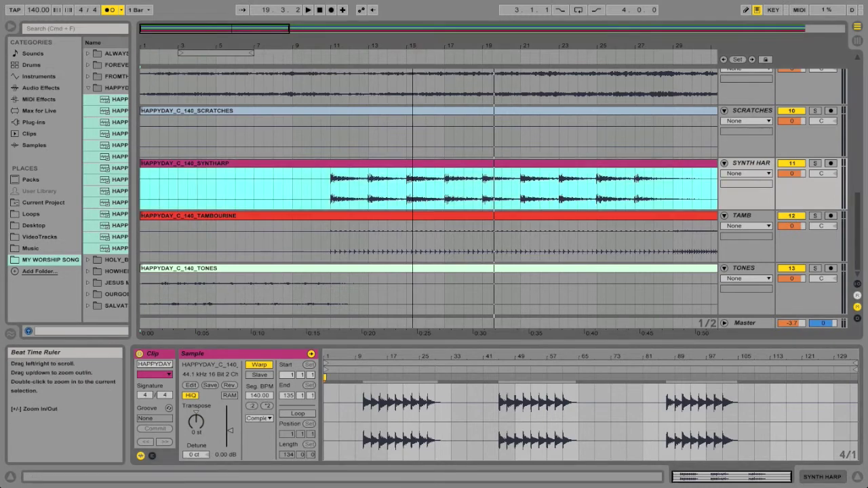
left_click_drag(420, 46, 421, 27)
Audition the soloed BIGKICK track from around bar 37, then stop
left_click(688, 193)
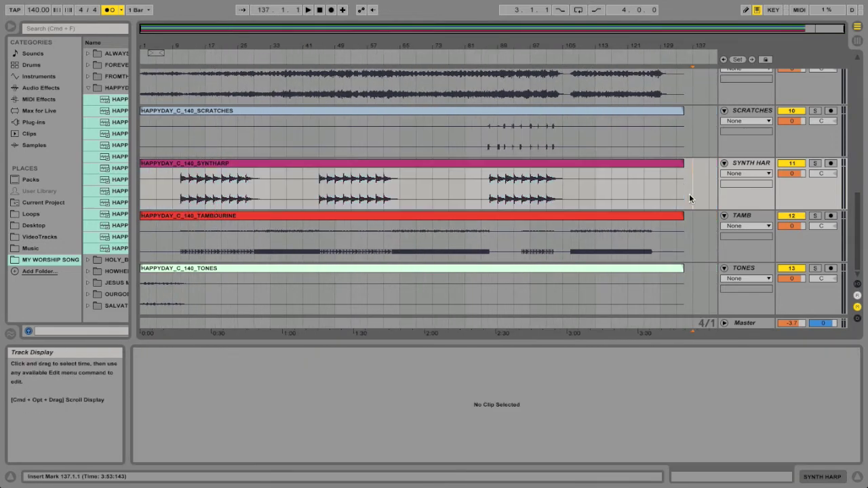
scroll(542, 195, "up", 10)
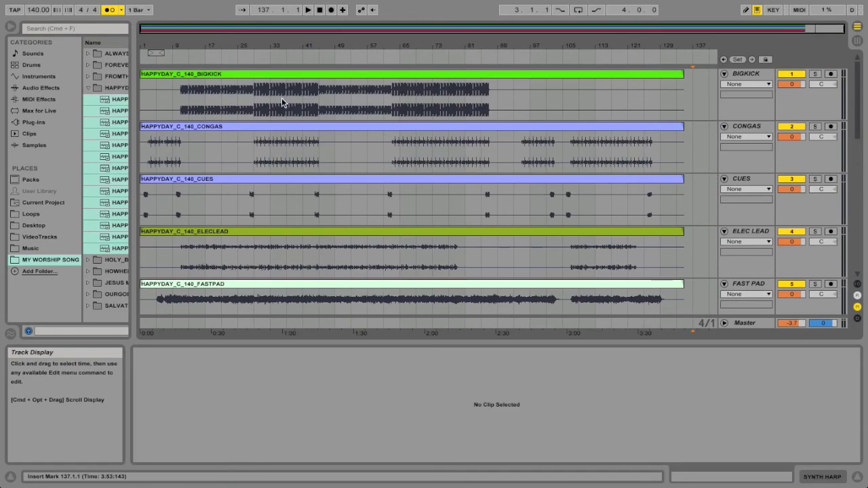
left_click(261, 76)
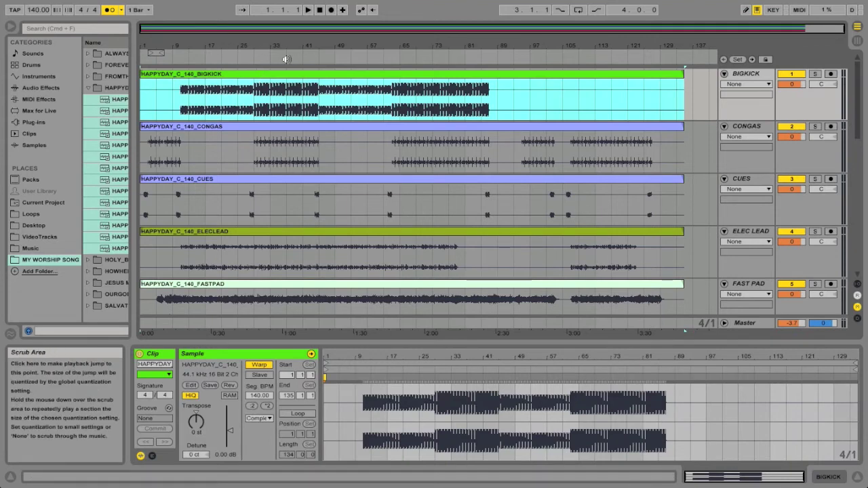
left_click(286, 59)
left_click(814, 73)
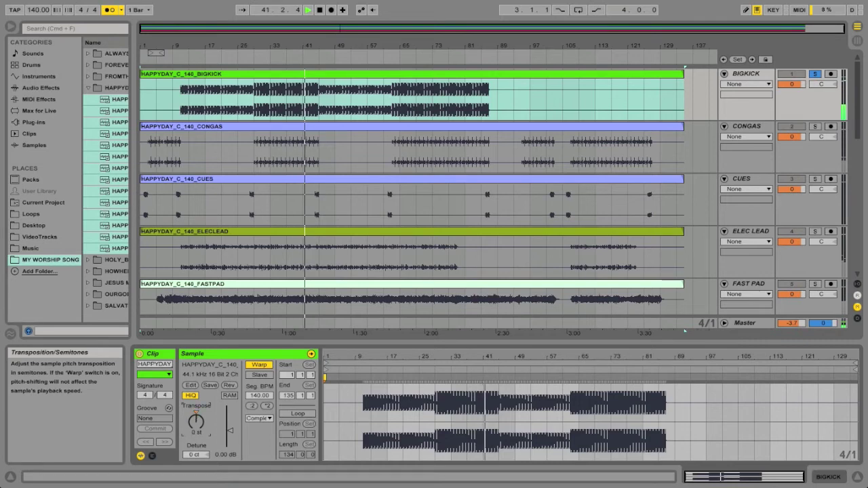
key("space")
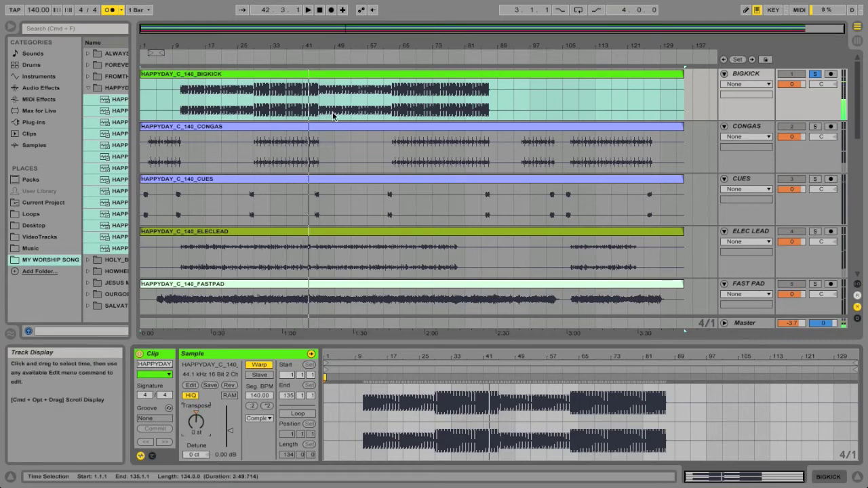
Show the CONGAS clip's Complex warp settings at 140 BPM
left_click(296, 141)
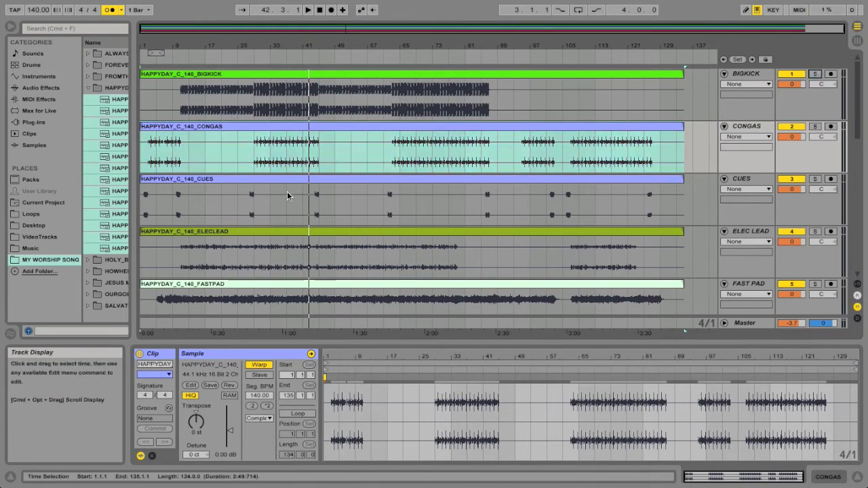
scroll(286, 195, "down", 1)
scroll(287, 193, "down", 5)
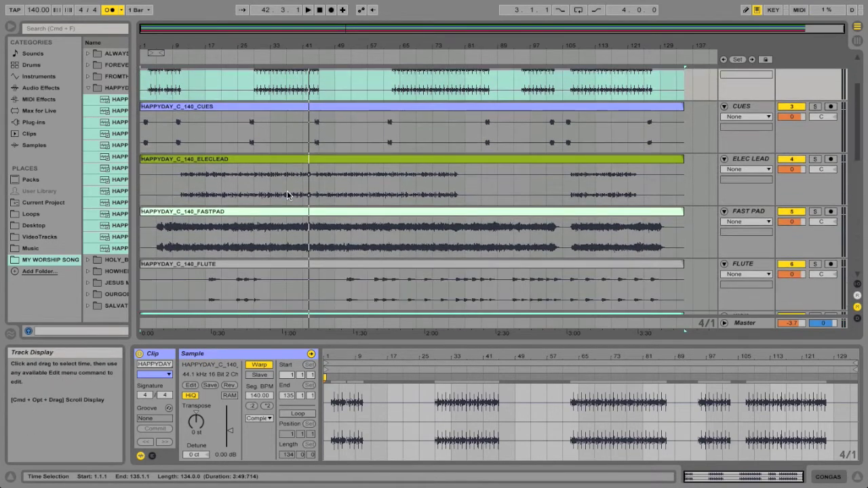
Select the ELECLEAD clip and add FASTPAD, FLUTE, OVERDRIVESYNTH, PAD, SYNTHARP and TONES to it
left_click(286, 137)
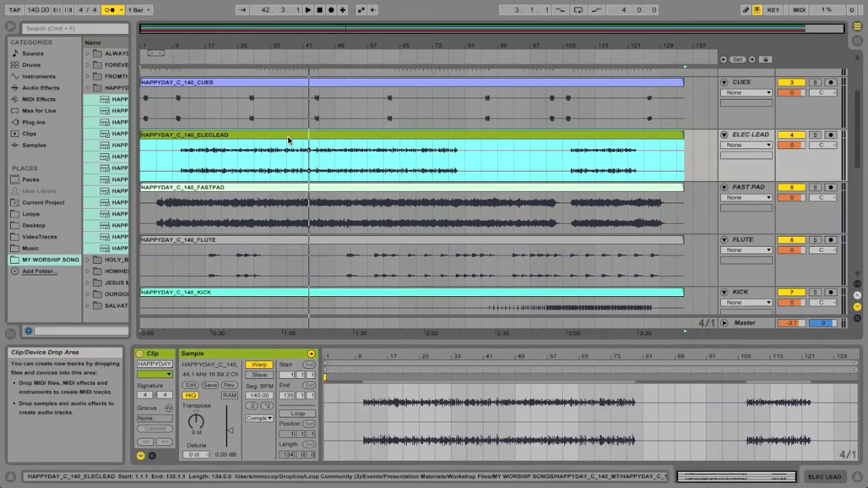
scroll(287, 135, "up", 6)
scroll(257, 140, "down", 2)
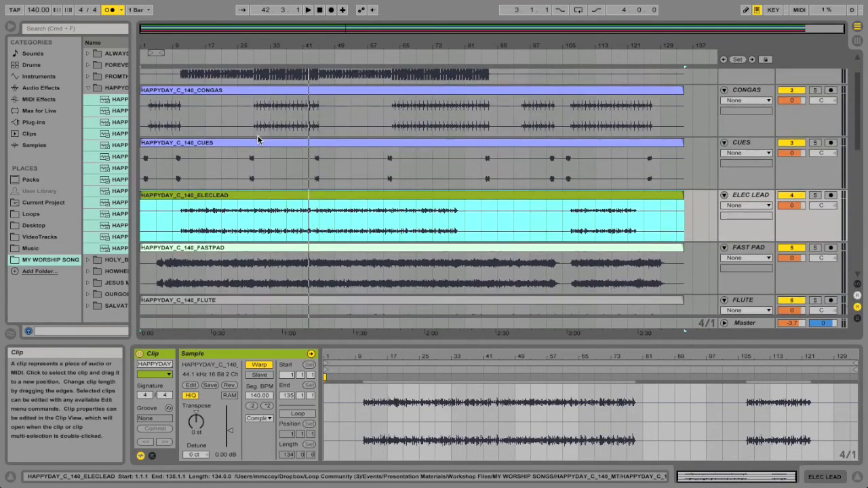
scroll(258, 139, "down", 3)
left_click(256, 153, "shift")
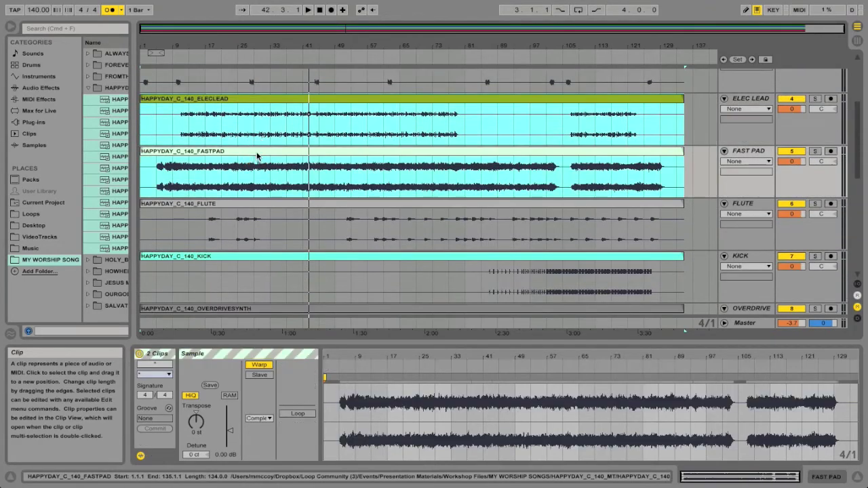
scroll(256, 155, "down", 3)
left_click(258, 137, "shift")
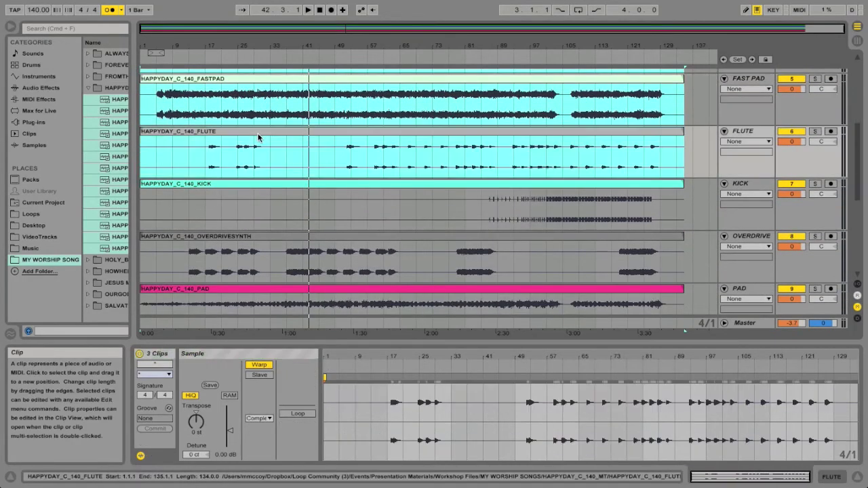
scroll(292, 179, "down", 5)
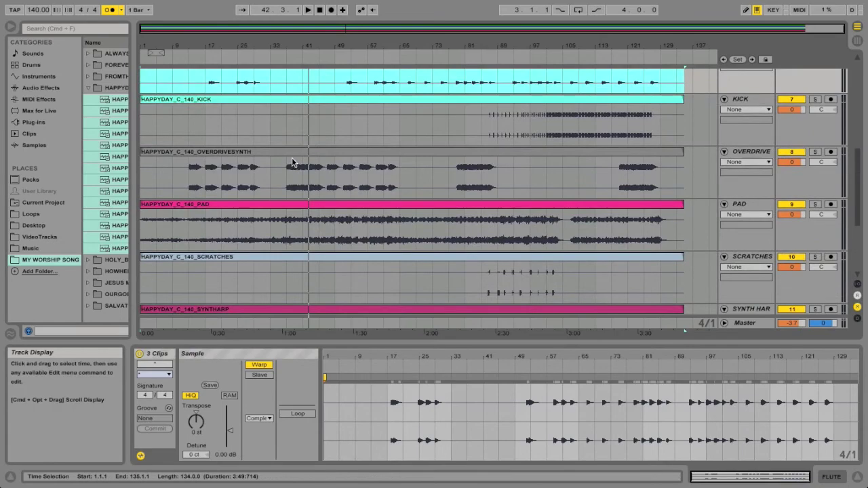
left_click(291, 152, "shift")
left_click(292, 204, "shift")
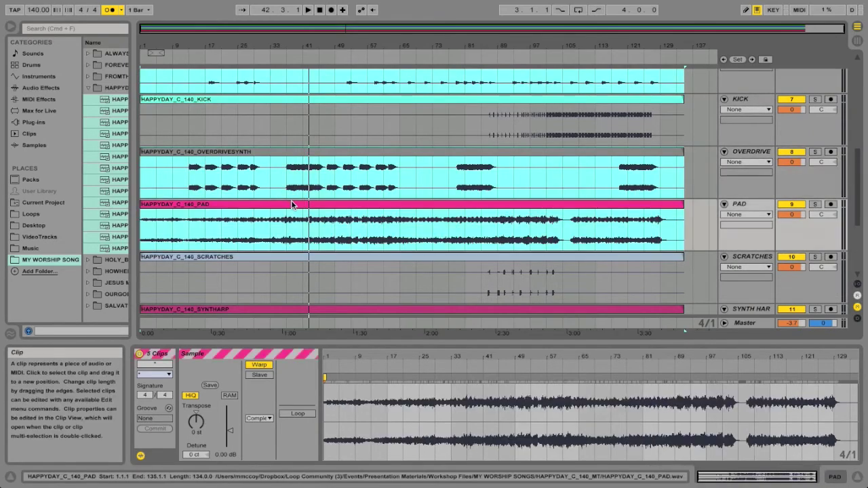
scroll(292, 197, "down", 7)
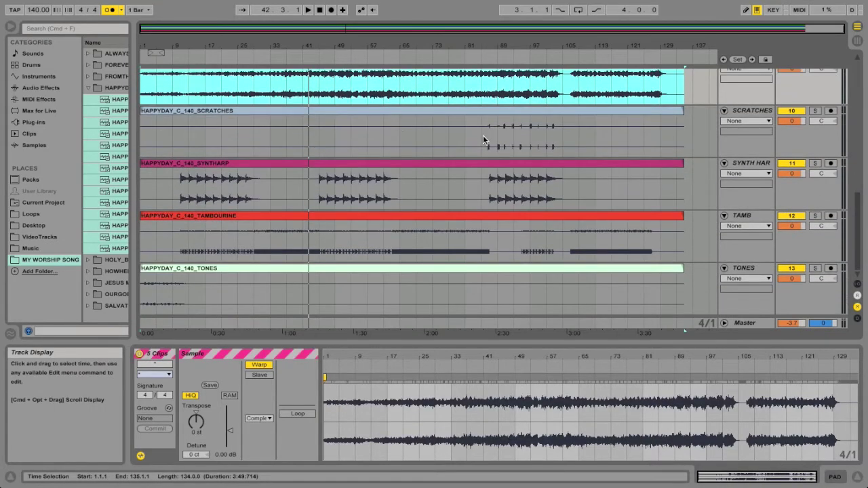
left_click(271, 163, "shift")
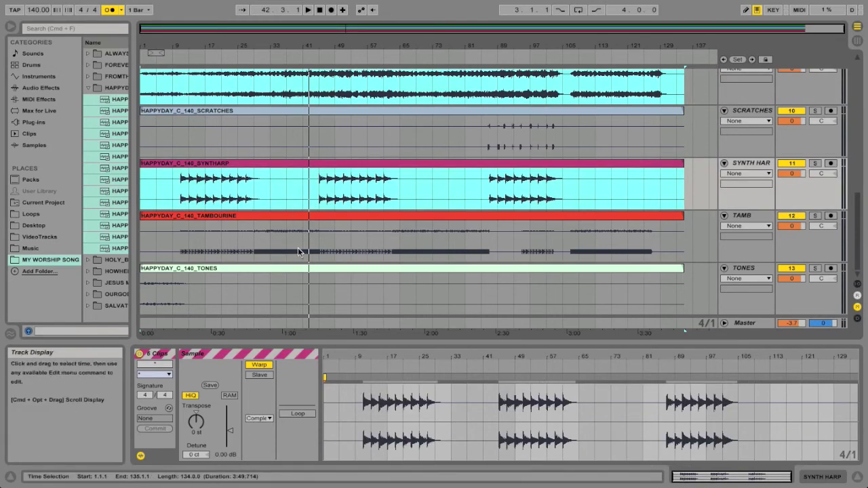
left_click(299, 269, "shift")
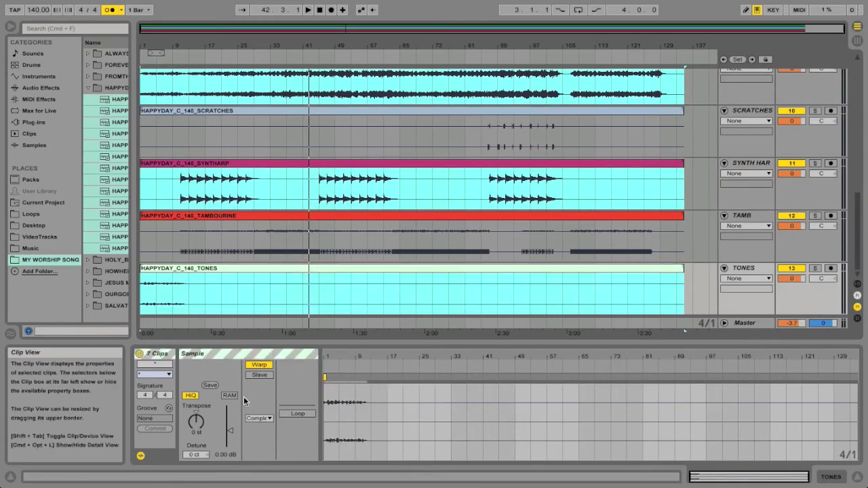
Transpose the seven chordal clips up 2 semitones and audition them from bar 1 to about bar 16
left_click(197, 424)
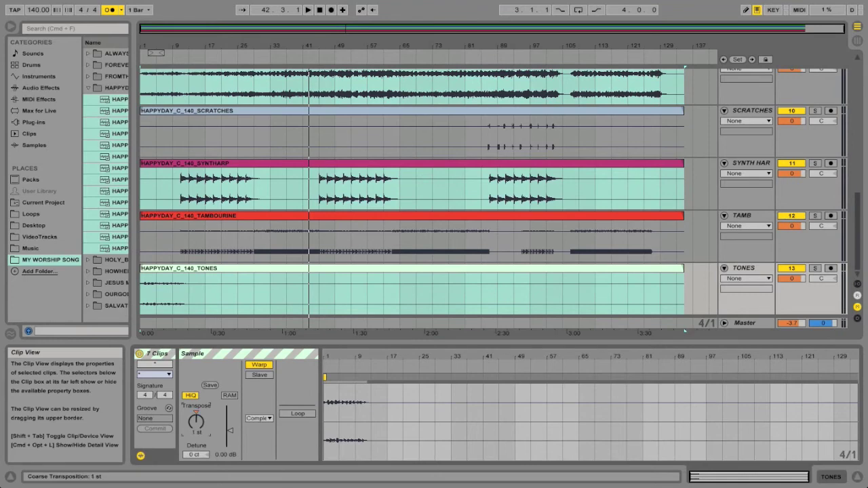
left_click(319, 10)
left_click(308, 9)
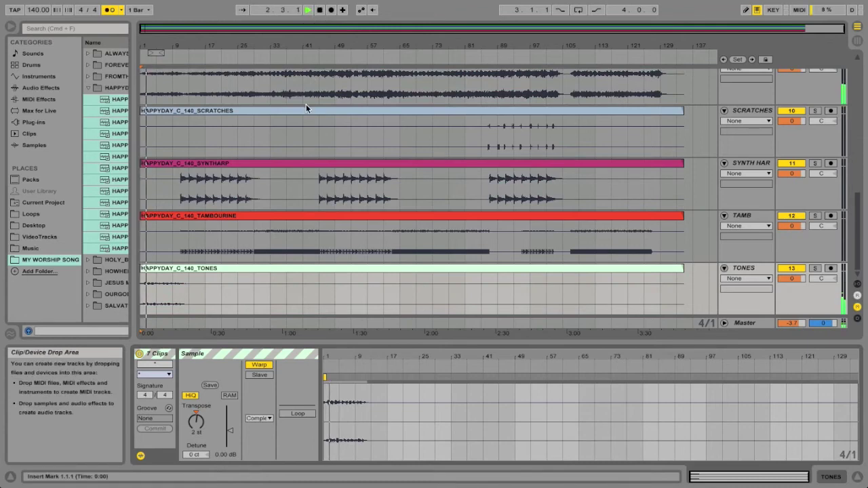
left_click(192, 54)
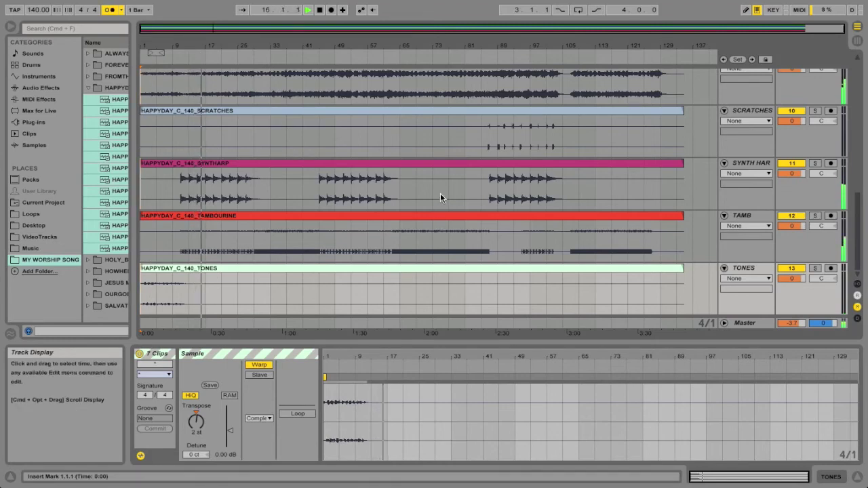
key("space")
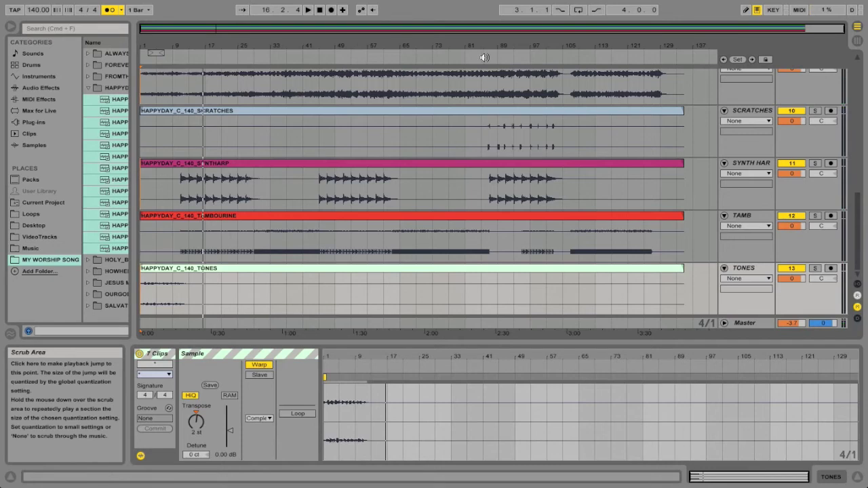
Audition from bar 86 with SCRATCHES soloed and then unsoloed, then stop playback
left_click(484, 58)
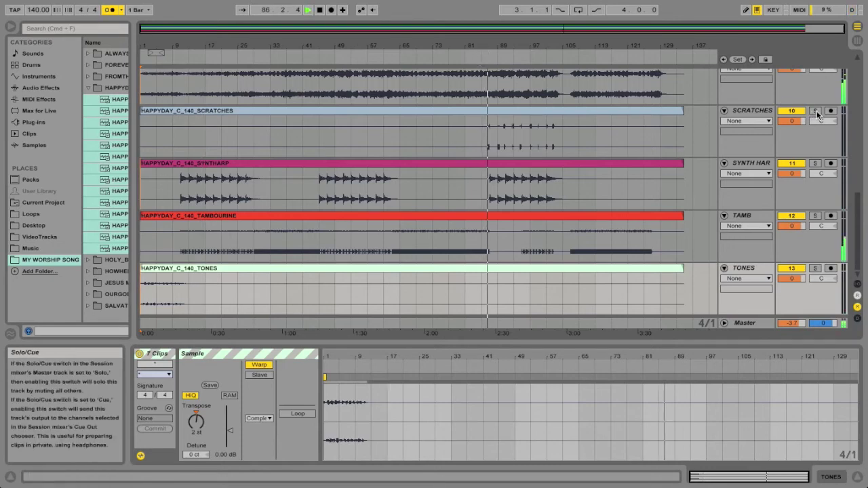
left_click(817, 112)
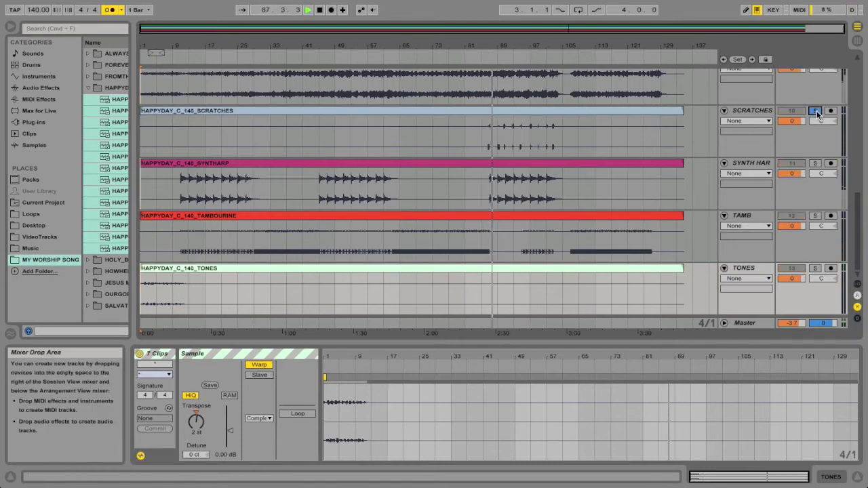
left_click_drag(499, 42, 505, 83)
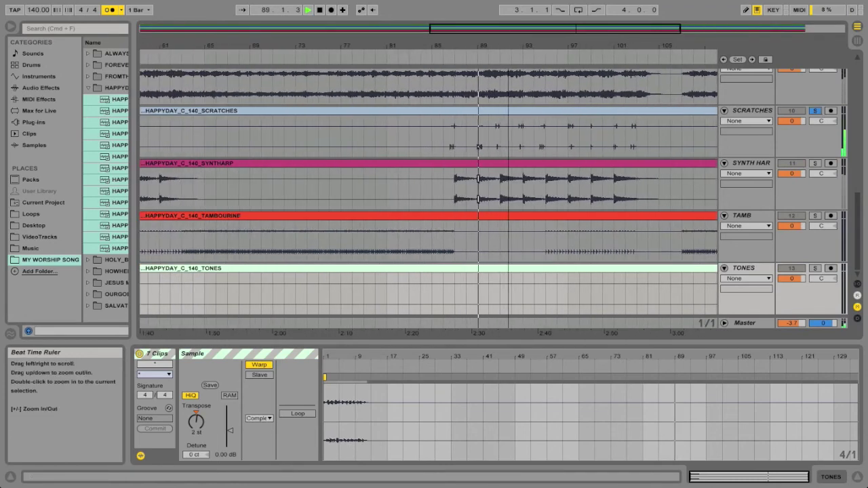
left_click(816, 111)
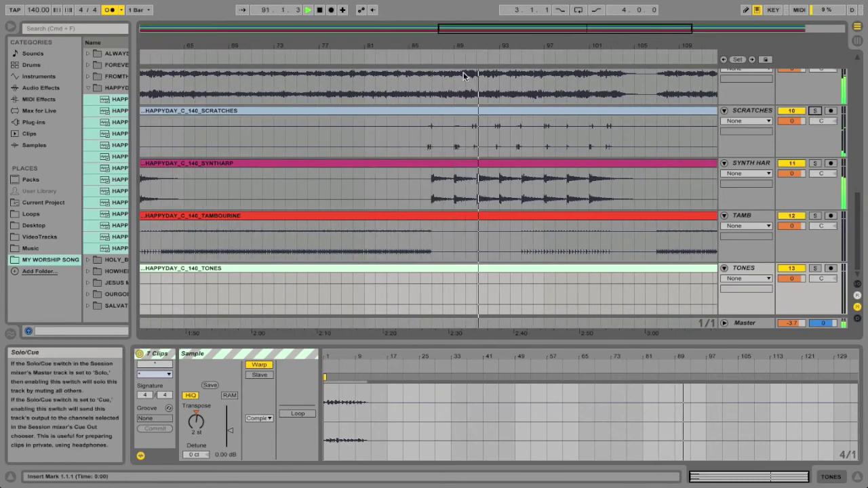
left_click_drag(475, 44, 476, 21)
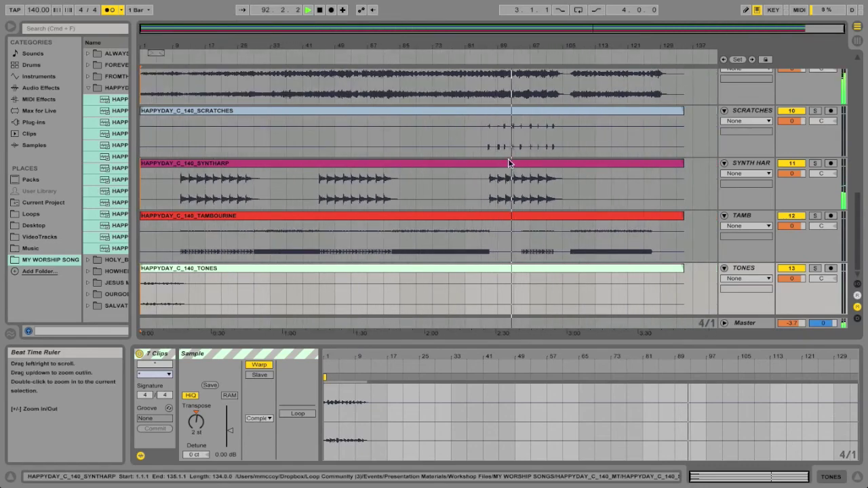
scroll(534, 158, "up", 10)
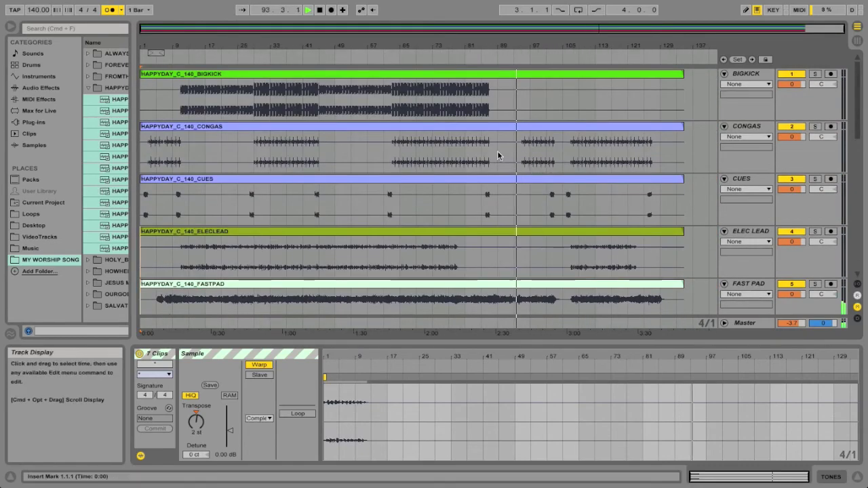
scroll(498, 155, "down", 10)
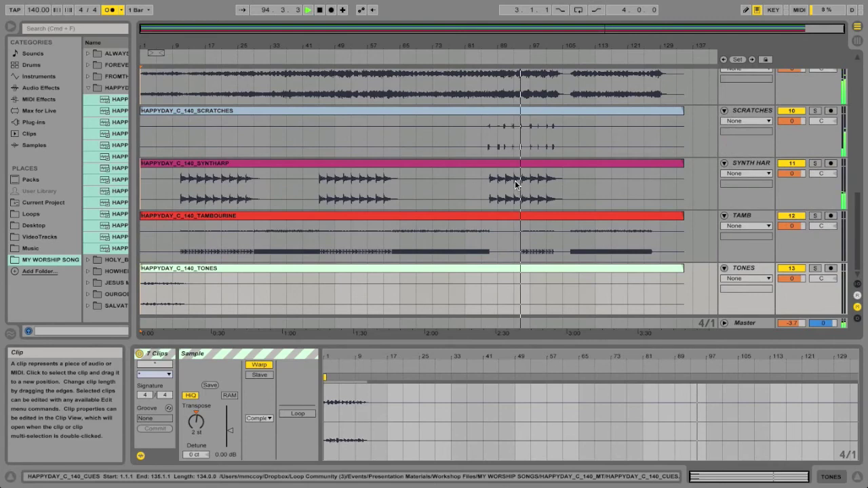
key("space")
Select all 13 clips in the arrangement with Cmd+A
scroll(521, 195, "up", 10)
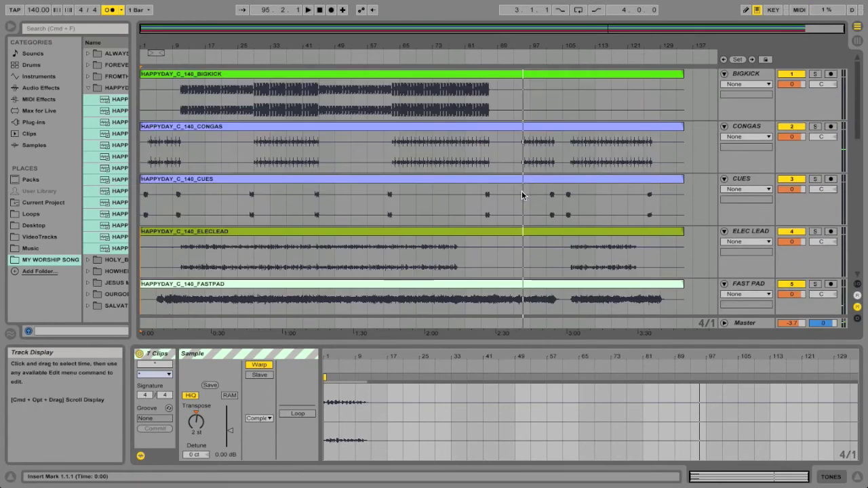
left_click(694, 145)
key("super+a")
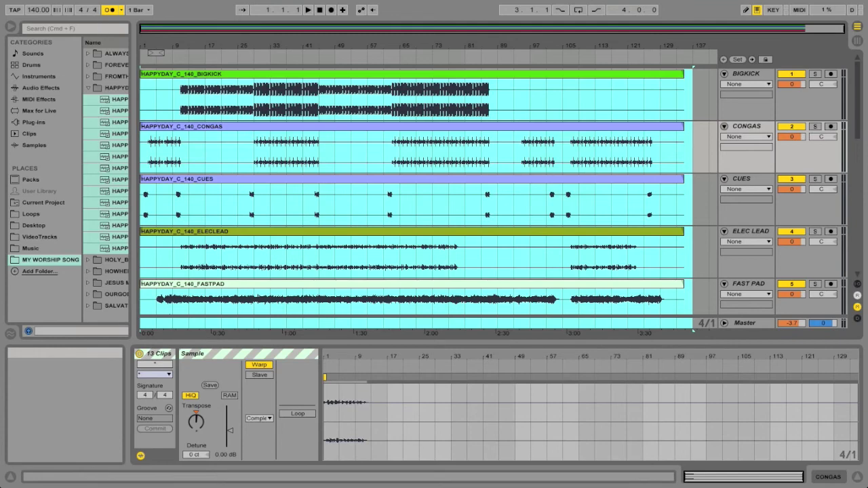
Export audio with All Tracks rendered as 16-bit, 44100 Hz WAV files
left_click(75, 0)
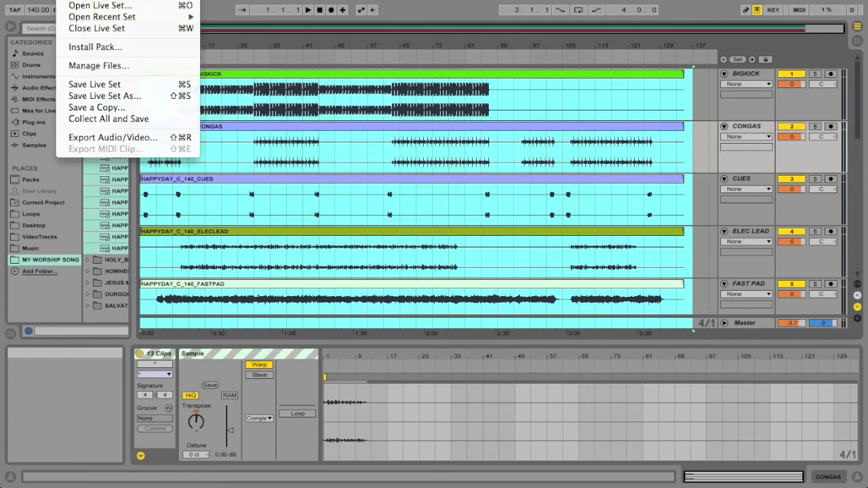
left_click(93, 137)
left_click(466, 129)
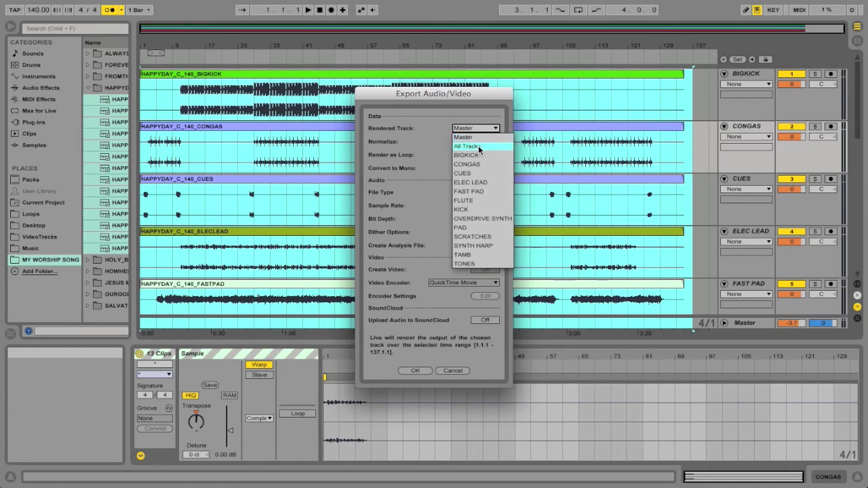
left_click(477, 147)
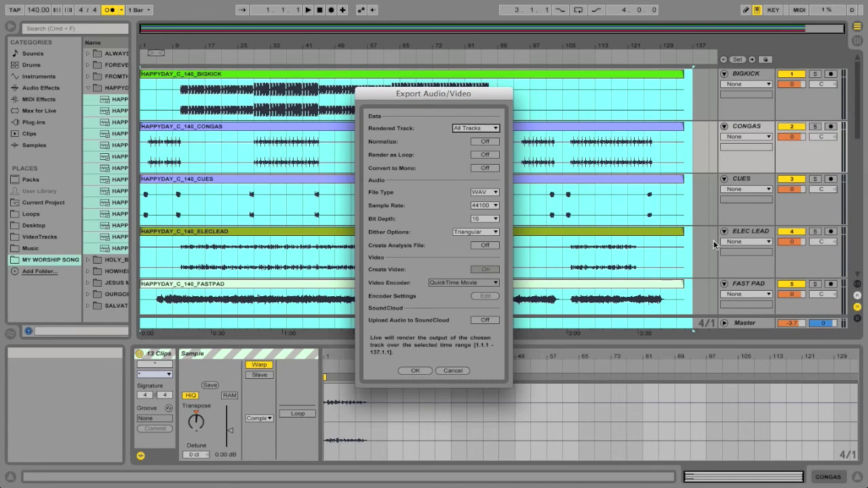
left_click(415, 371)
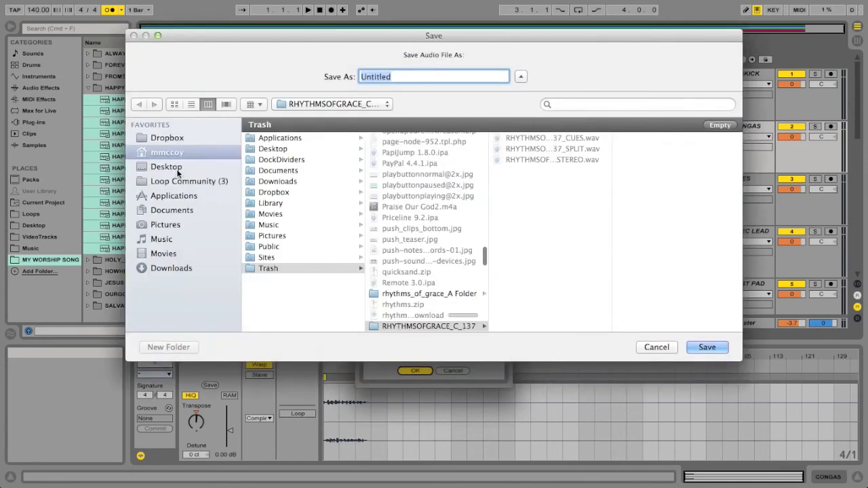
Create a new folder named HAPPY DAY D on the Desktop and open it
left_click(172, 167)
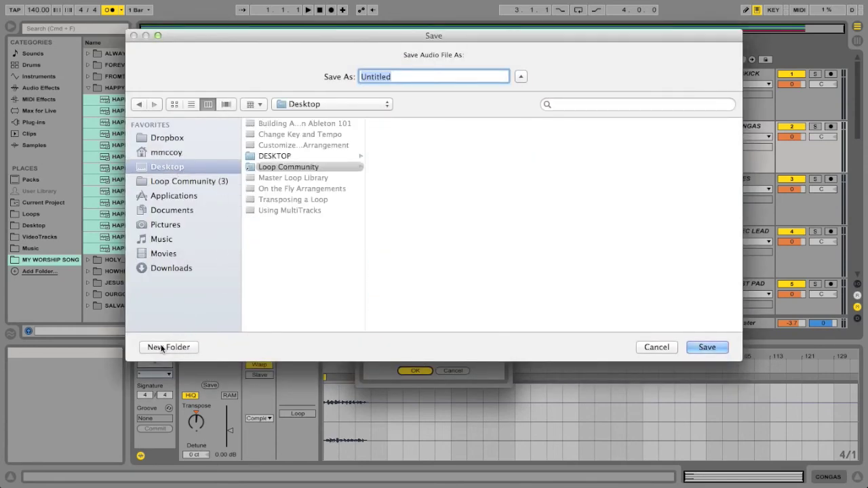
left_click(161, 349)
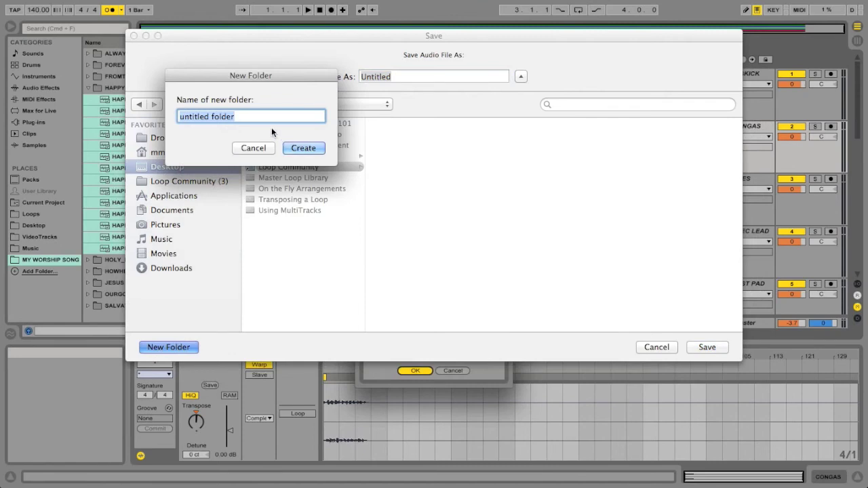
type("HAPPY DAY ")
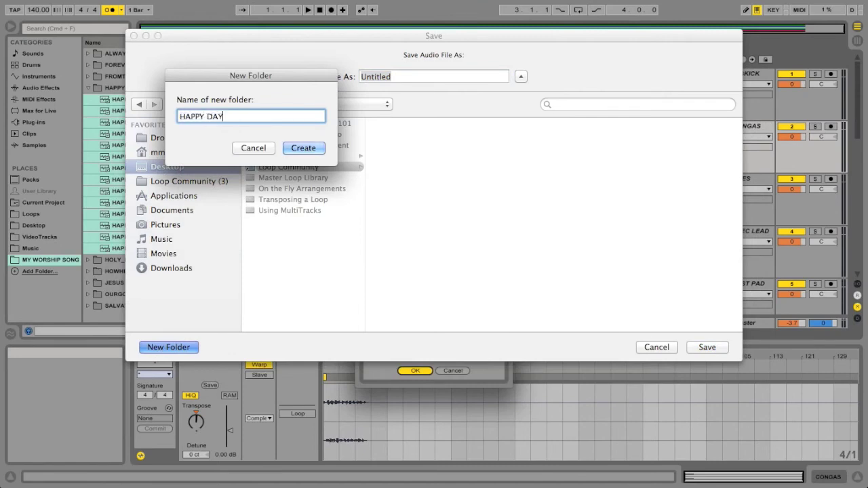
type("D")
key("Return")
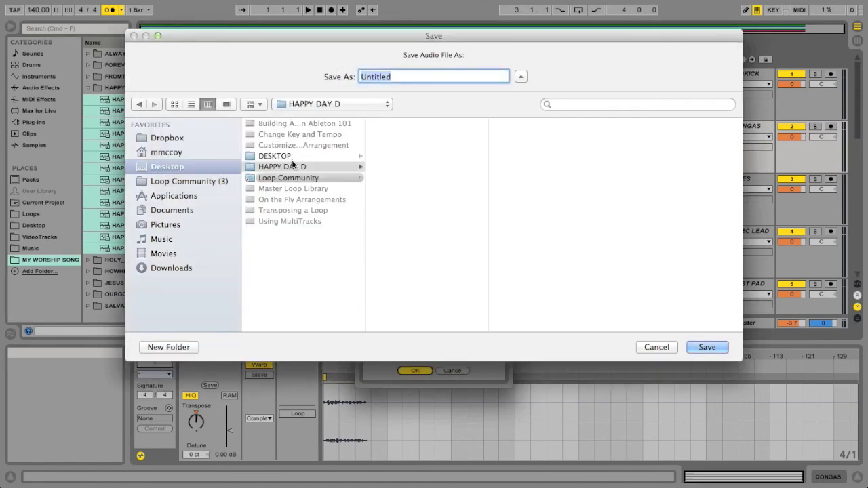
left_click(293, 166)
Name the export HAPPYDAY_D_ and save it to start rendering the track WAVs
left_click(407, 77)
double_click(407, 77)
type("HAPPY DAY")
key("BackSpace")
key("BackSpace")
key("BackSpace")
key("BackSpace")
type("DAY_D")
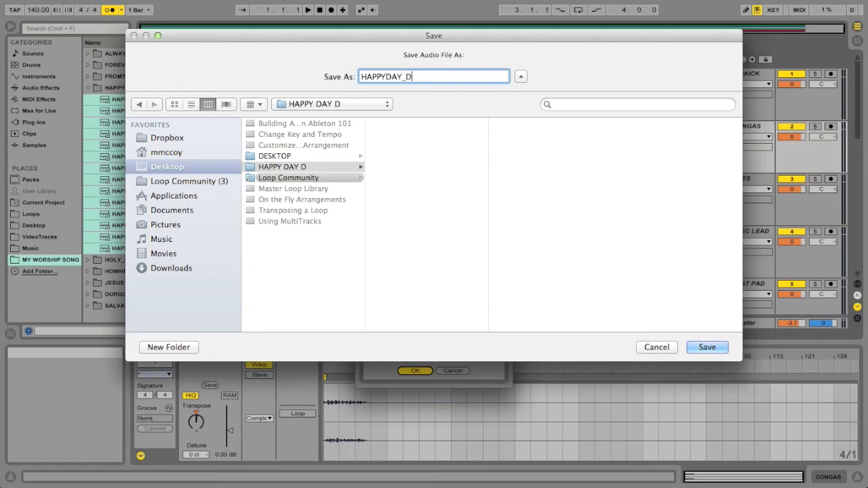
type("_")
left_click(705, 347)
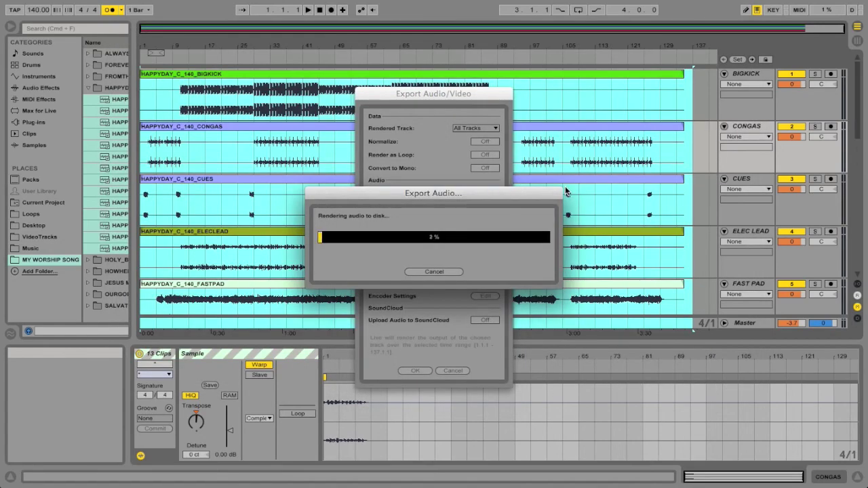